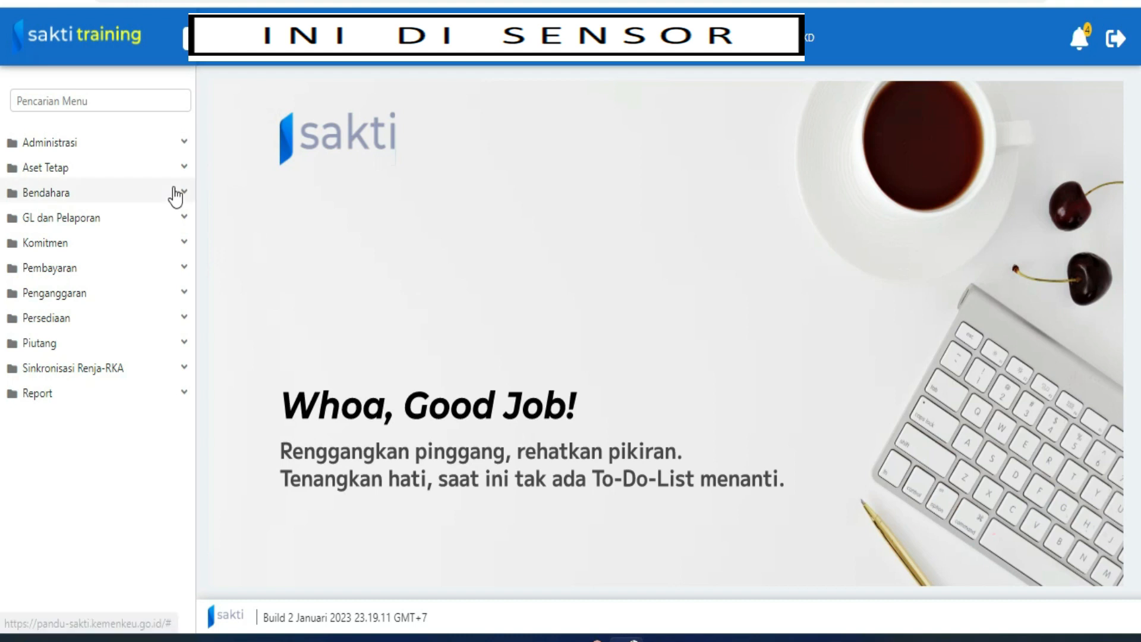
# - Open the KIB Gedung dan Bangunan records under Aset Tetap Pencatatan and start recording a new one
pyautogui.click(95, 171)
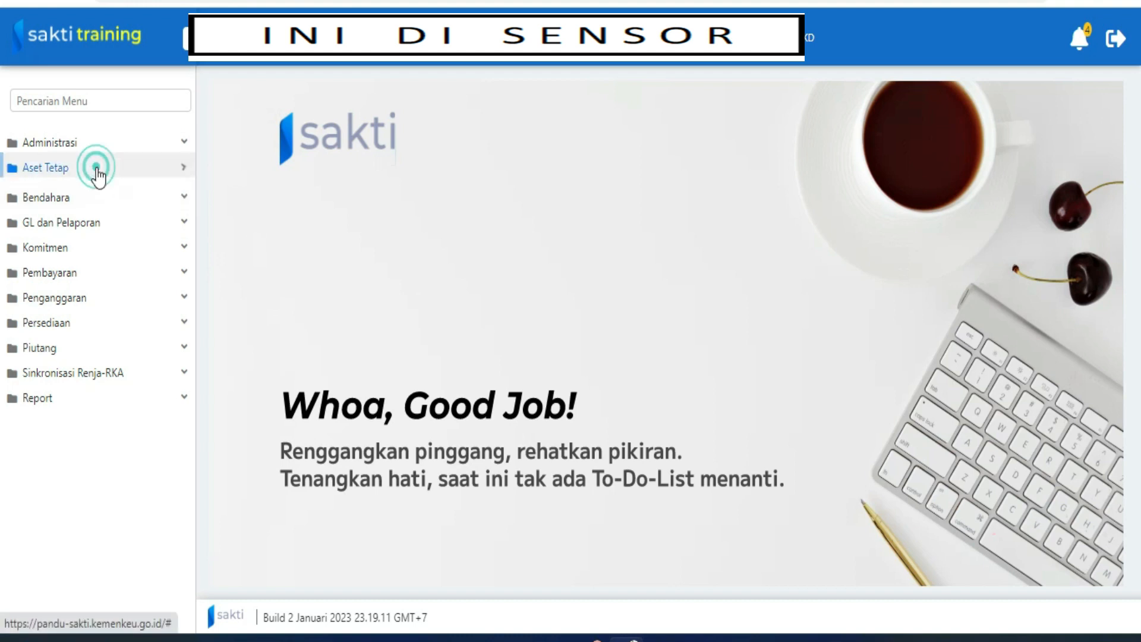
pyautogui.click(84, 209)
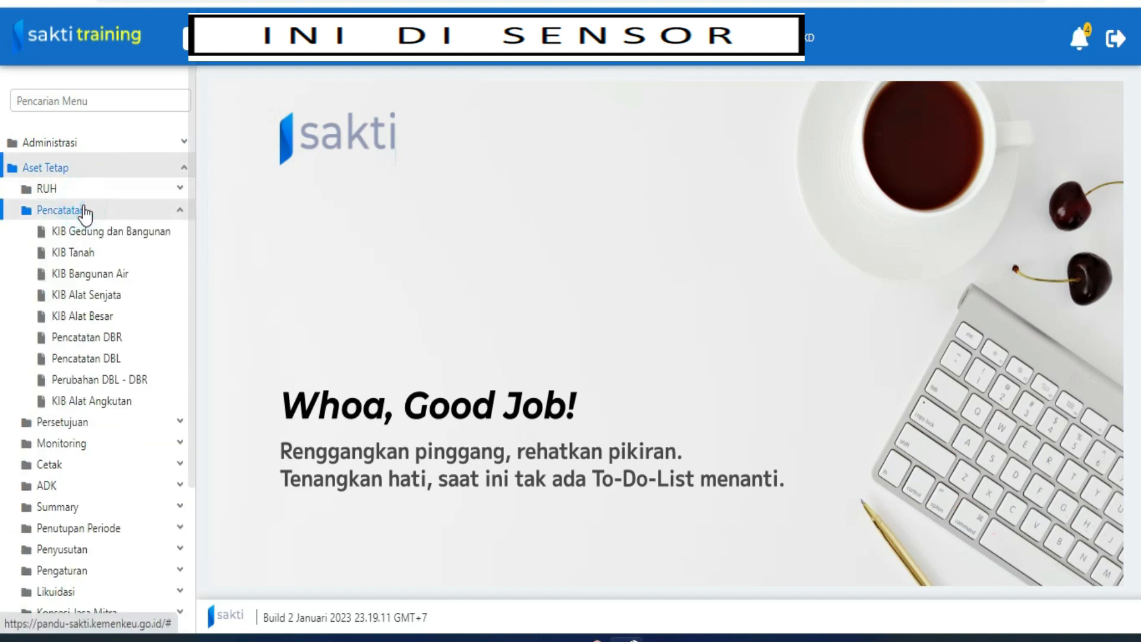
pyautogui.click(83, 235)
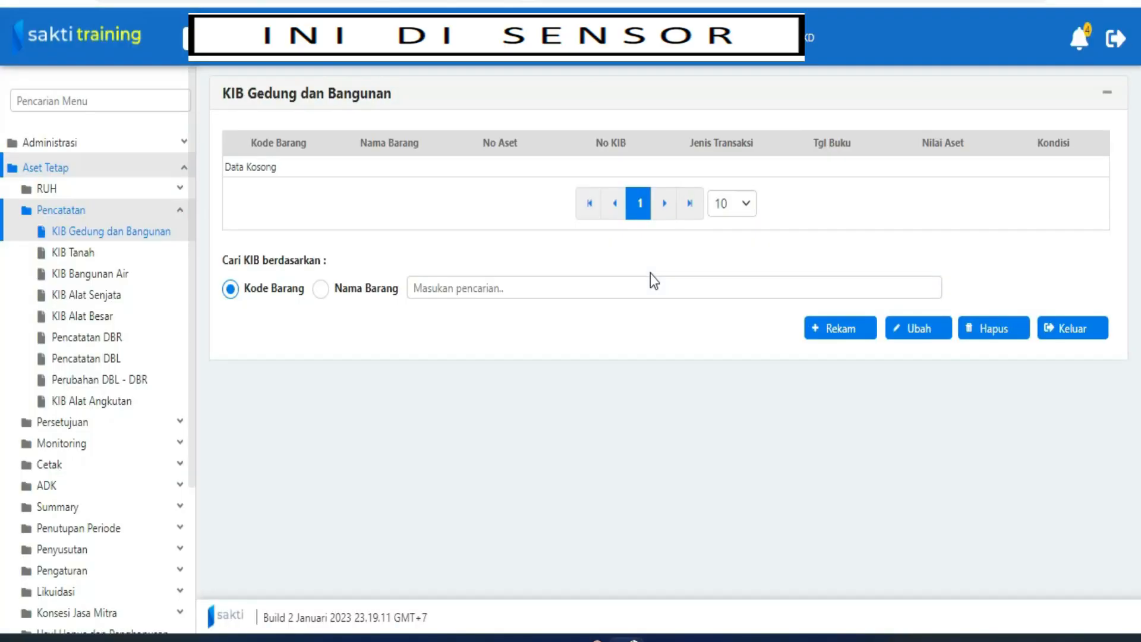
pyautogui.click(842, 334)
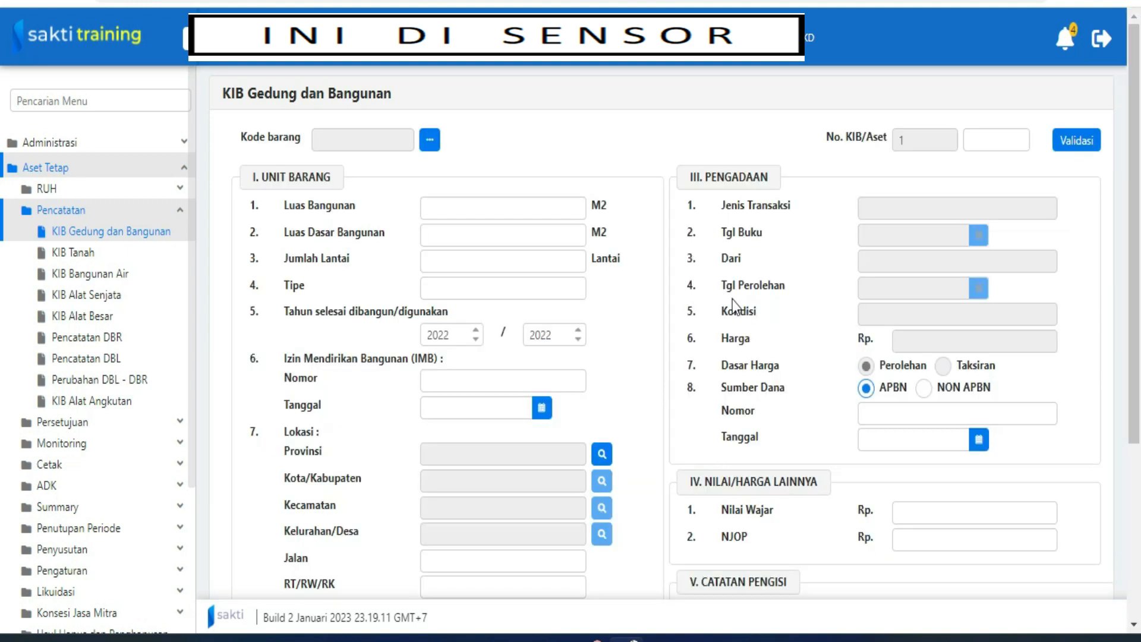
pyautogui.click(430, 140)
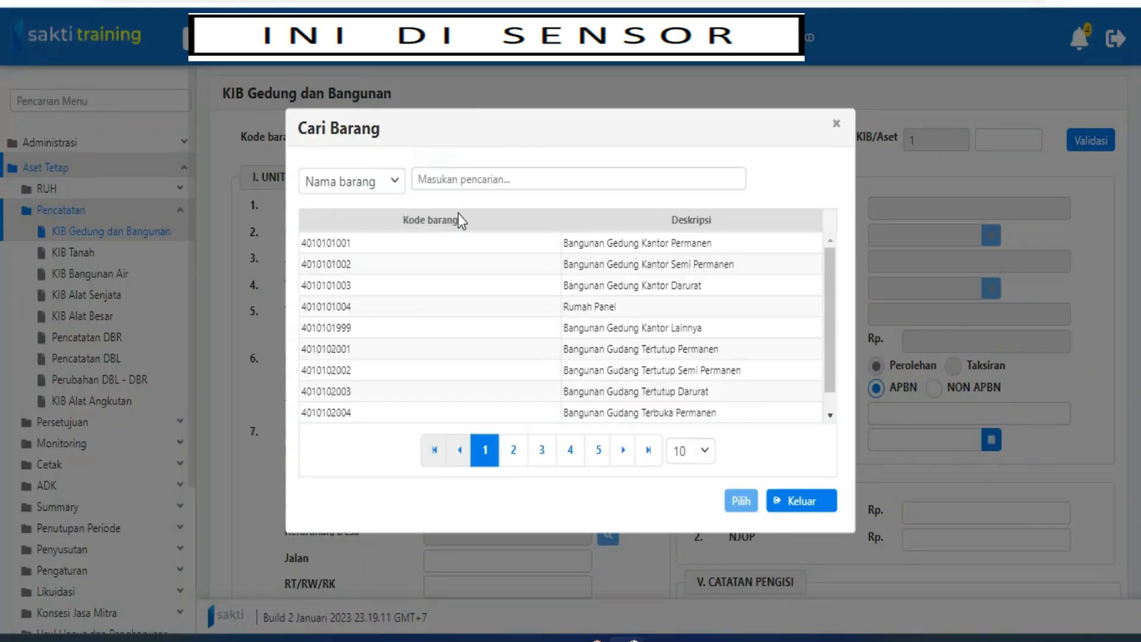
pyautogui.click(425, 240)
pyautogui.click(737, 504)
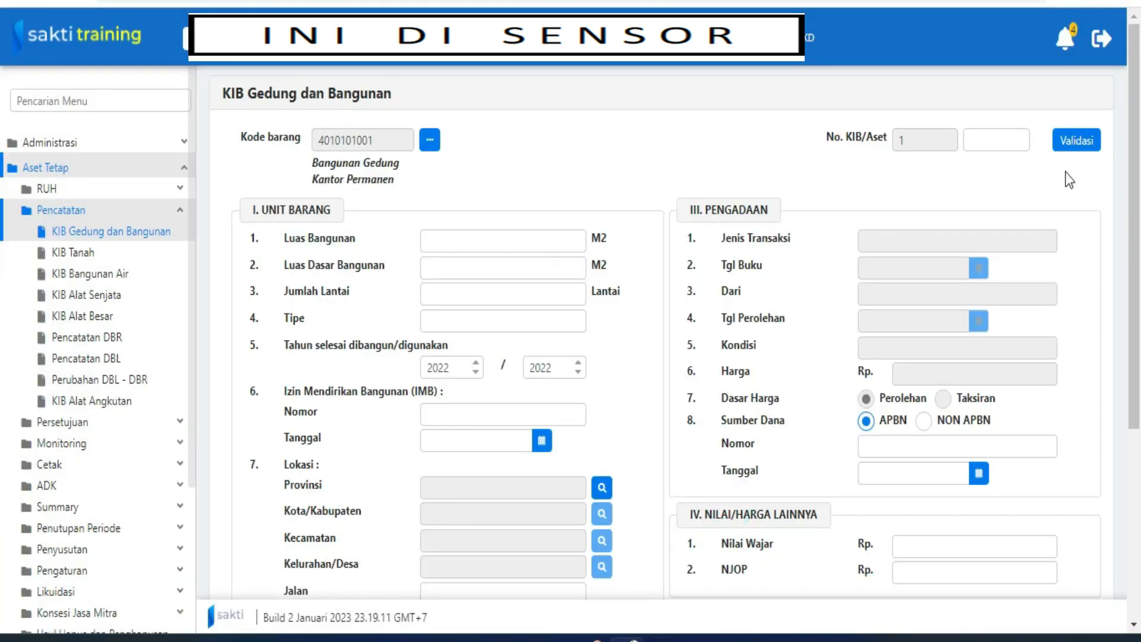
pyautogui.click(975, 146)
pyautogui.write('1')
pyautogui.click(1095, 138)
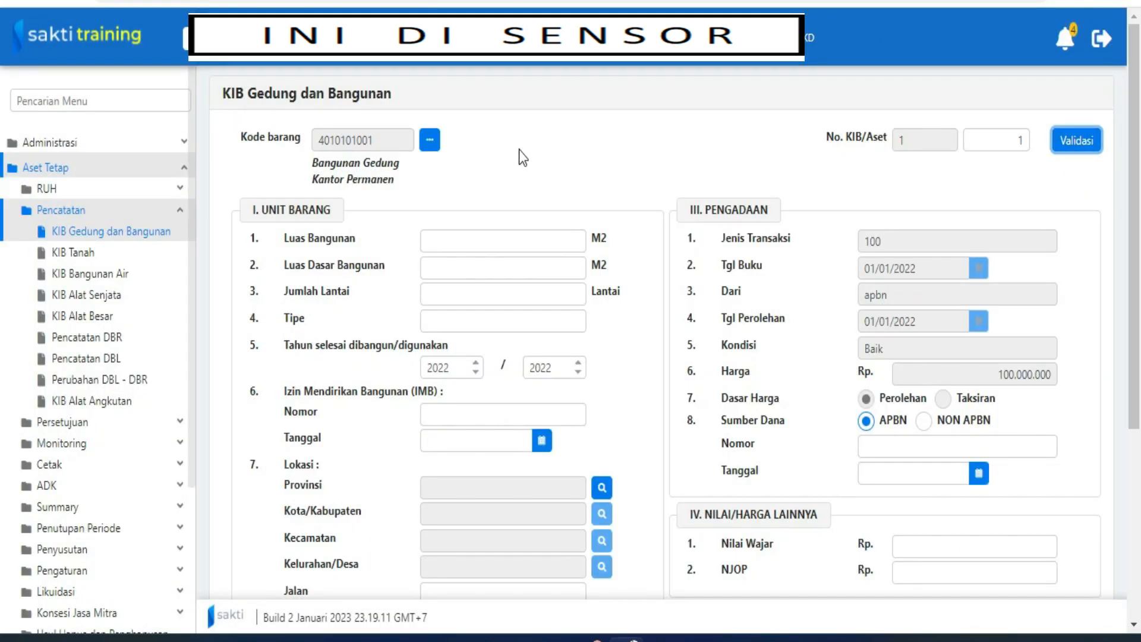
# - Enter a building area of 250 m2, a base area of 250 m2, 1 floor and type 250
pyautogui.click(476, 235)
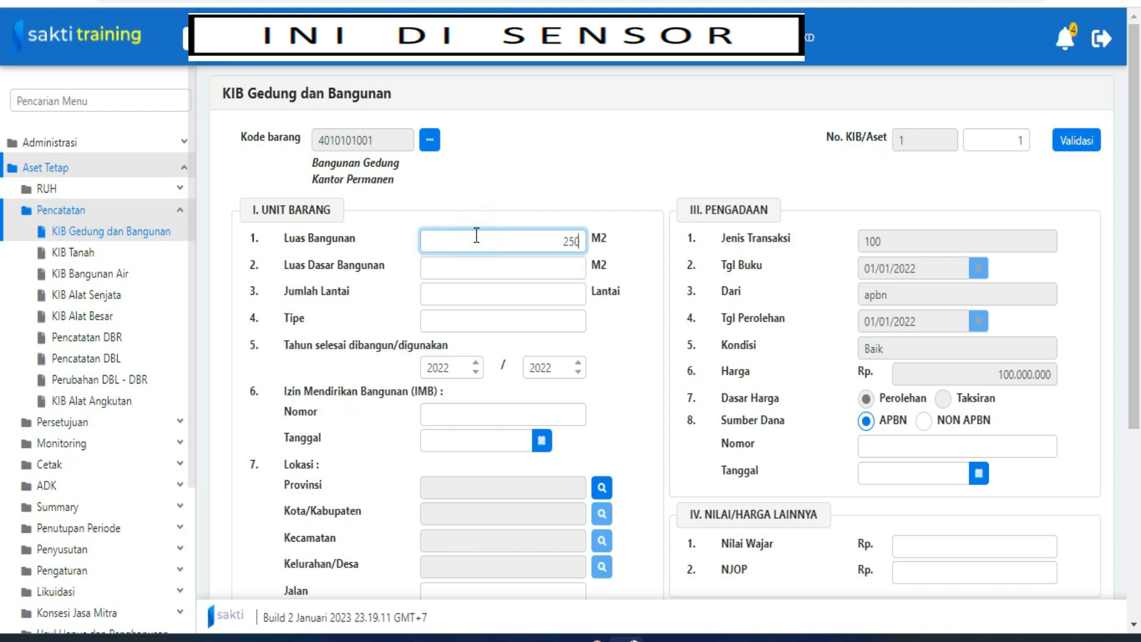
pyautogui.press('Tab')
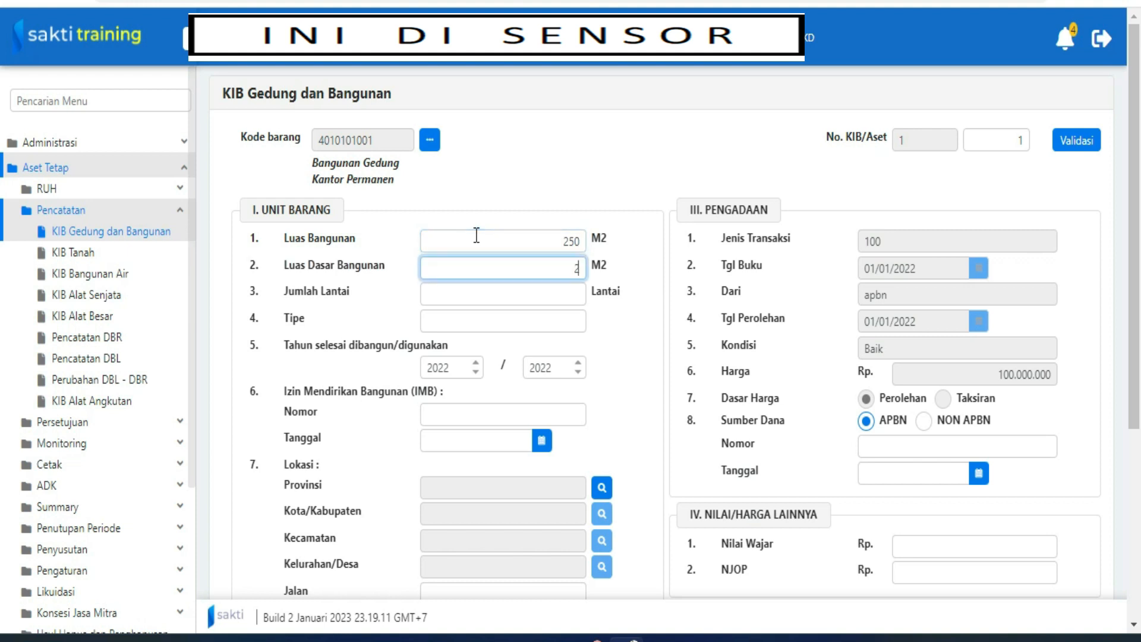
pyautogui.press('Tab')
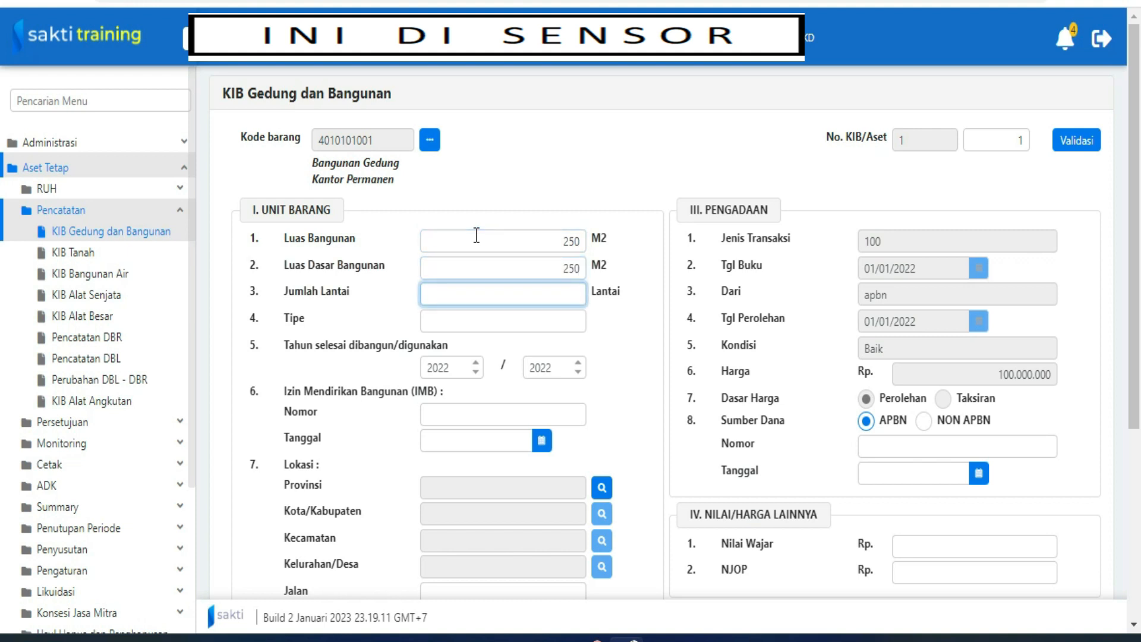
pyautogui.press('Tab')
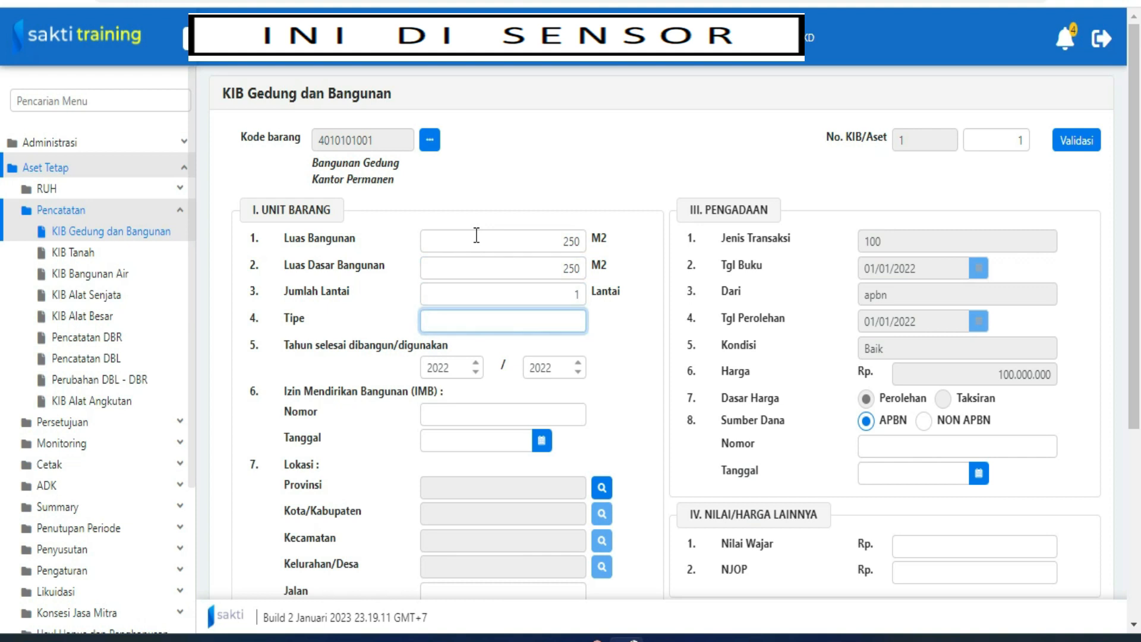
pyautogui.write('25')
# - Enter building permit (IMB) number 1234 and set its date to 03/01/2022
pyautogui.click(449, 408)
pyautogui.write('nomo')
pyautogui.press('BackSpace')
pyautogui.press('BackSpace')
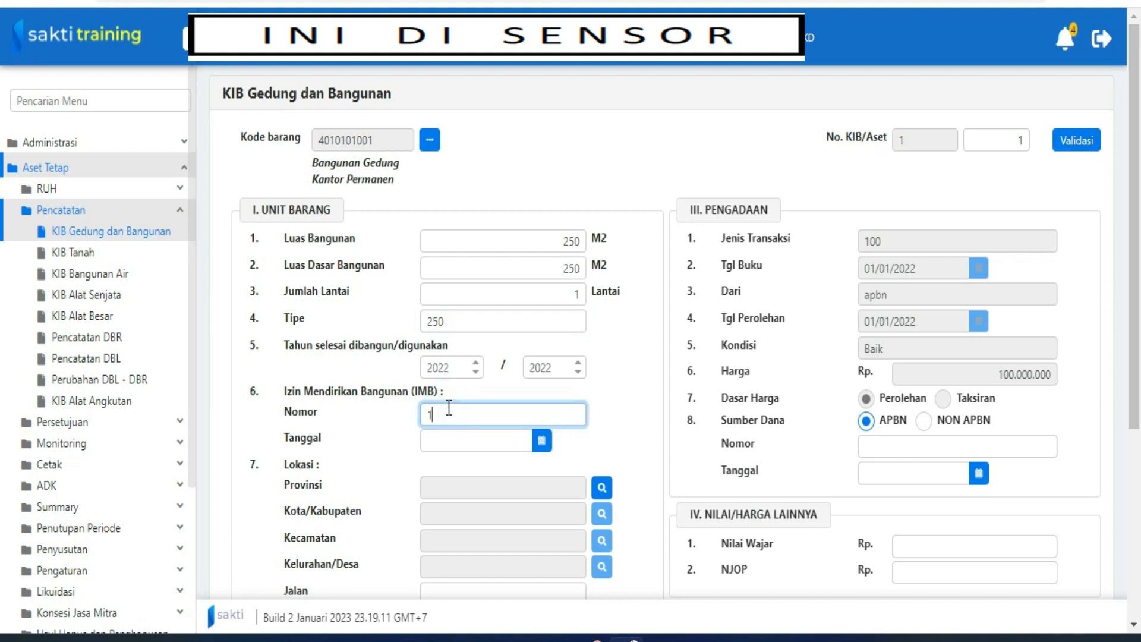
pyautogui.click(542, 440)
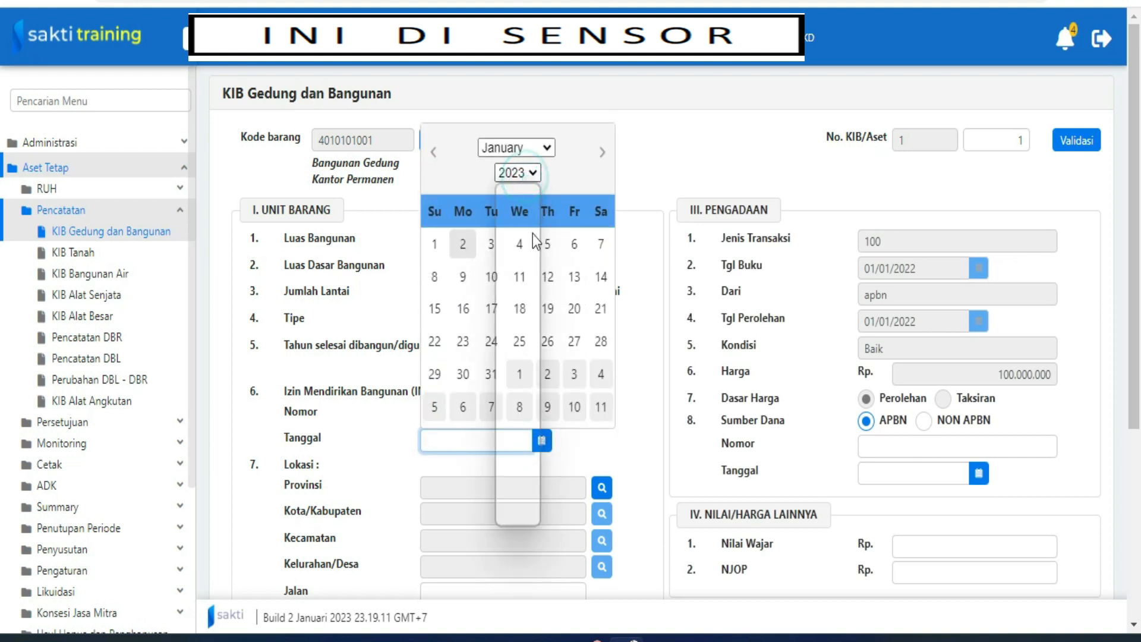
pyautogui.click(519, 173)
pyautogui.click(511, 500)
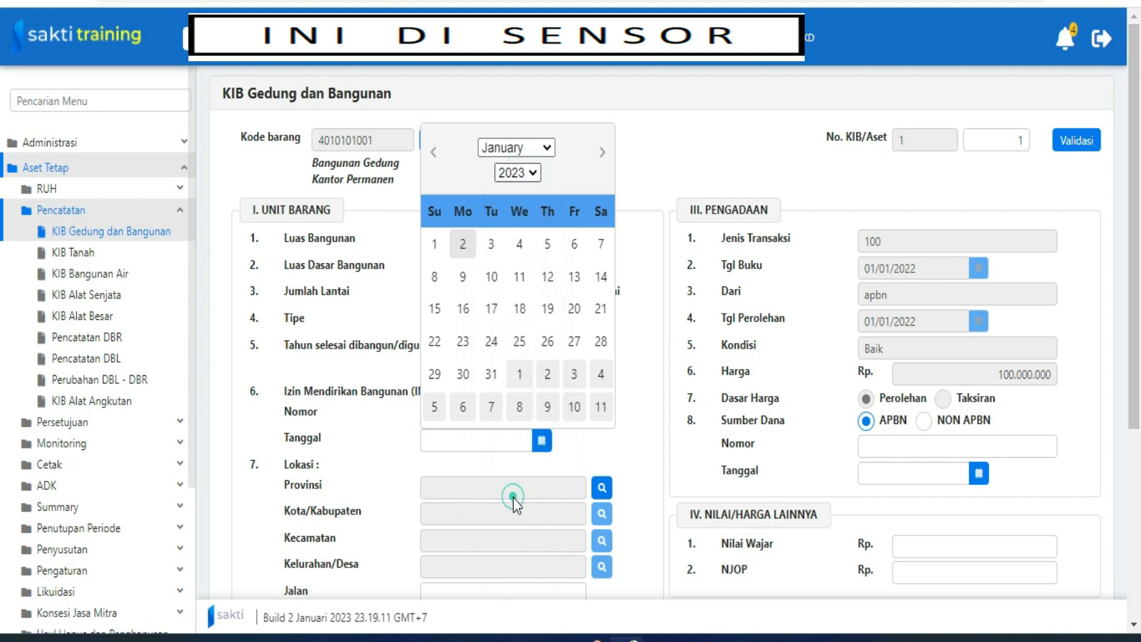
pyautogui.click(469, 275)
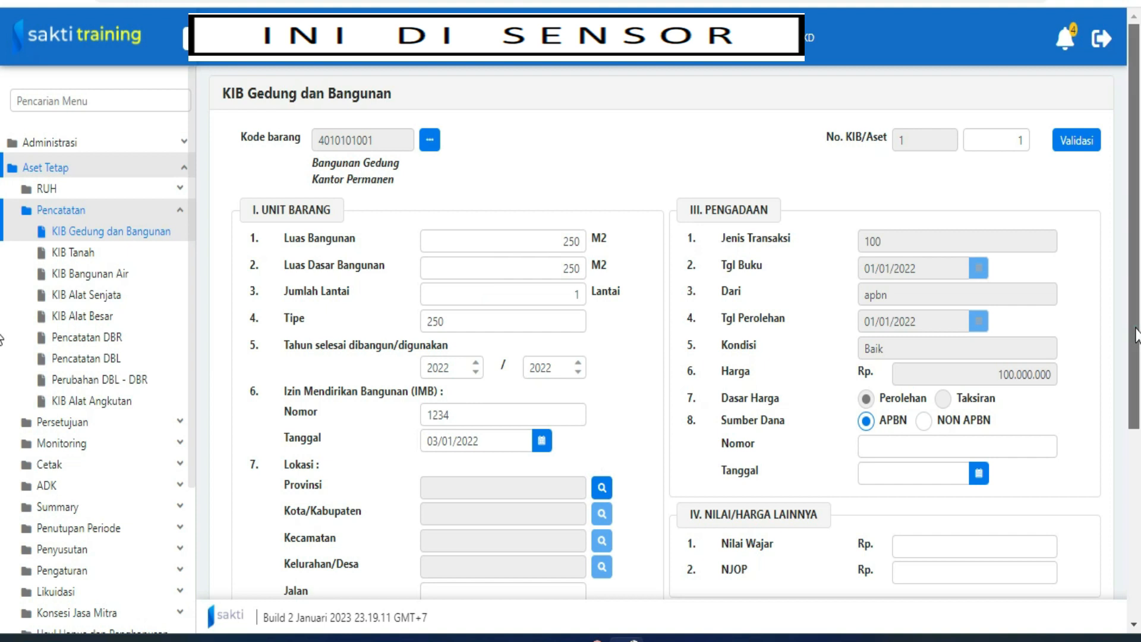
# - Set the building's location to province BENGKULU and regency KAB. BENGKULU SELATAN
pyautogui.scroll(-3, 1132, 327)
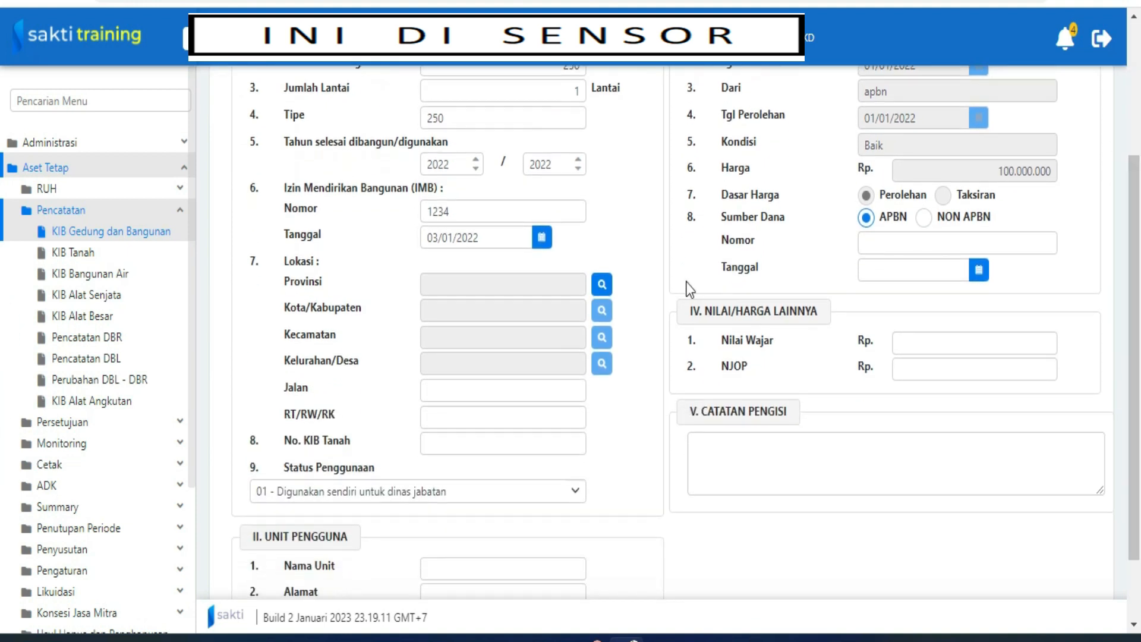
pyautogui.click(604, 286)
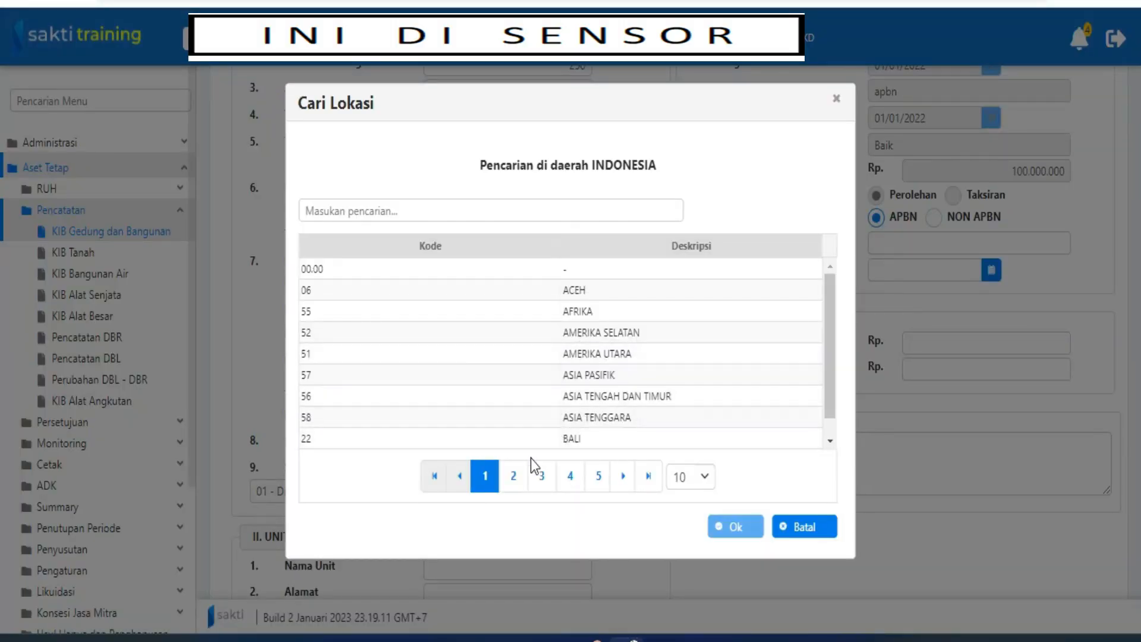
pyautogui.click(513, 475)
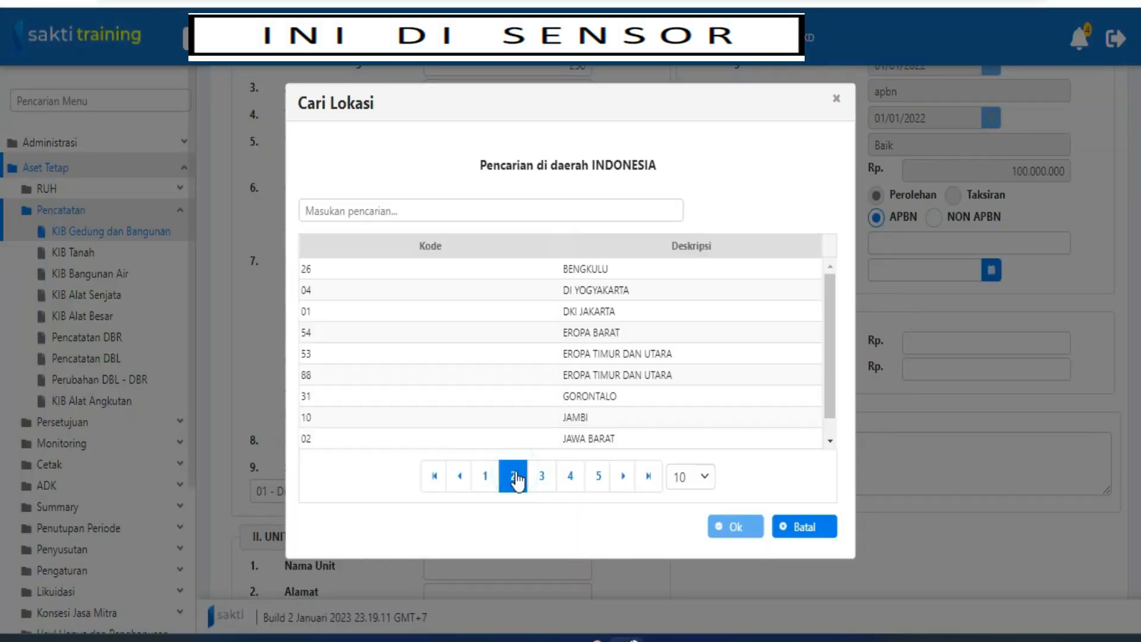
pyautogui.click(597, 271)
pyautogui.click(735, 526)
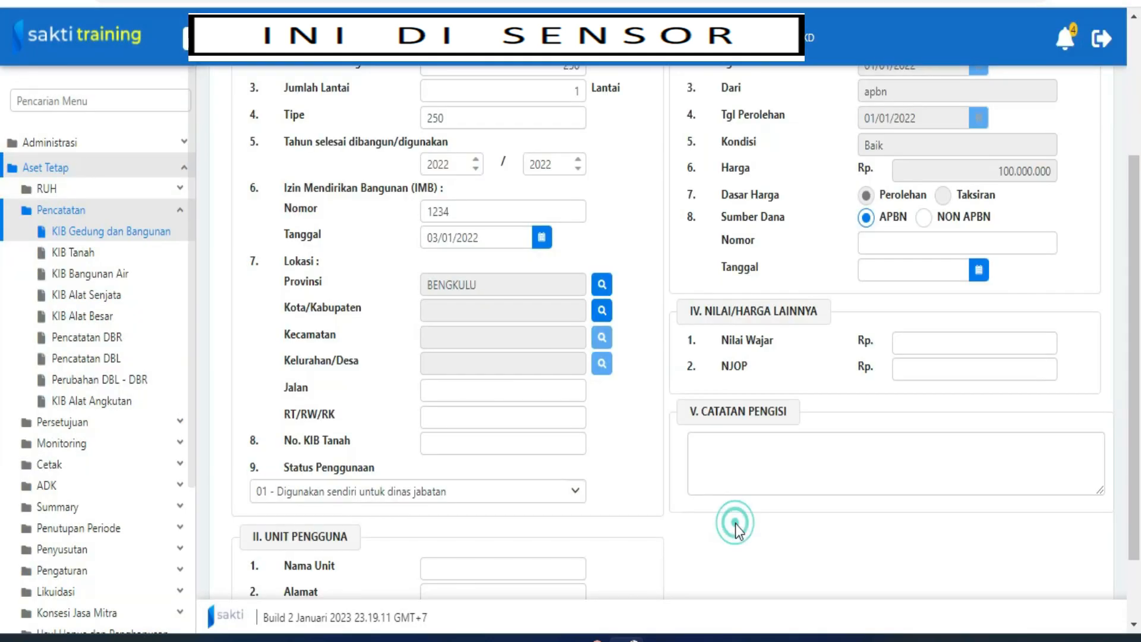
pyautogui.click(601, 310)
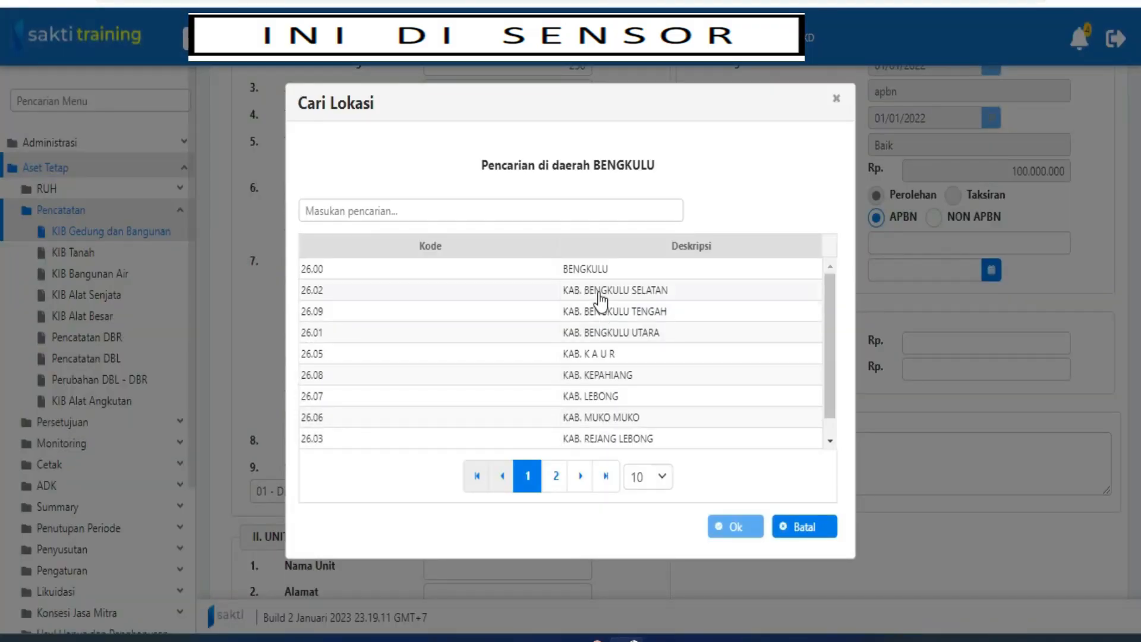
pyautogui.click(600, 298)
pyautogui.click(732, 526)
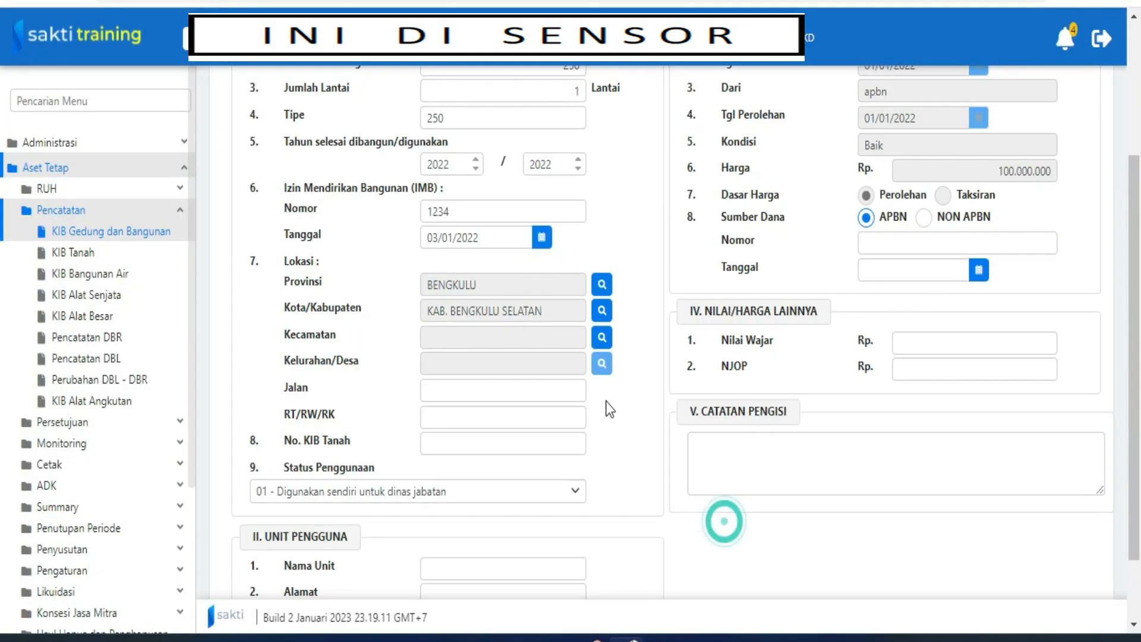
# - Set the location's Kecamatan to MANNA and its Kelurahan/Desa to JERANGLAH TINGGI
pyautogui.click(602, 336)
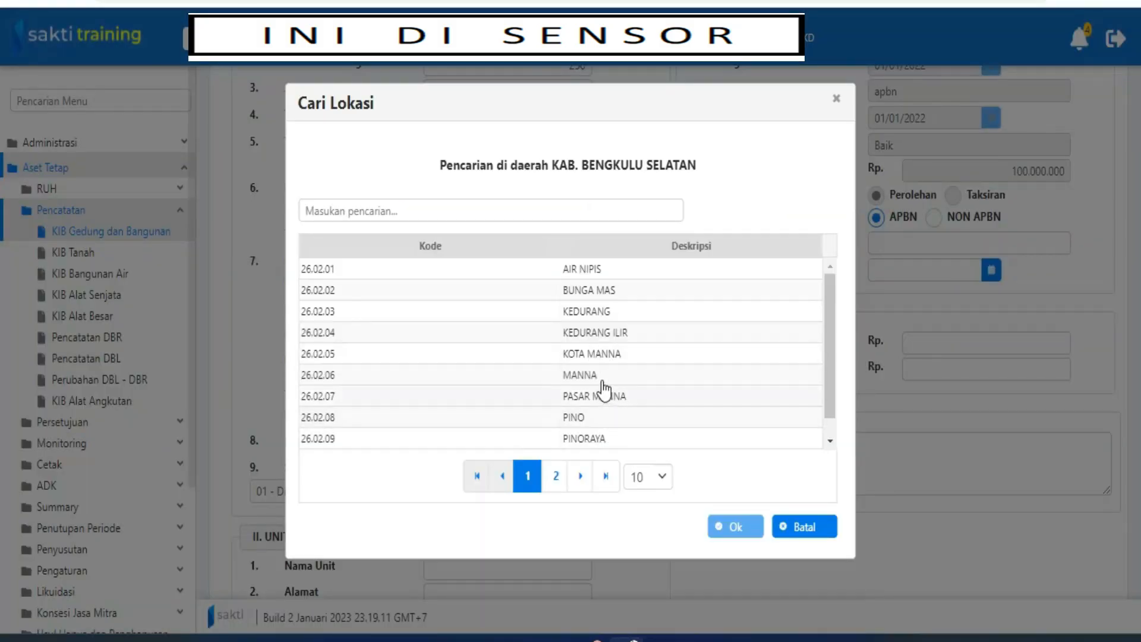
pyautogui.click(581, 373)
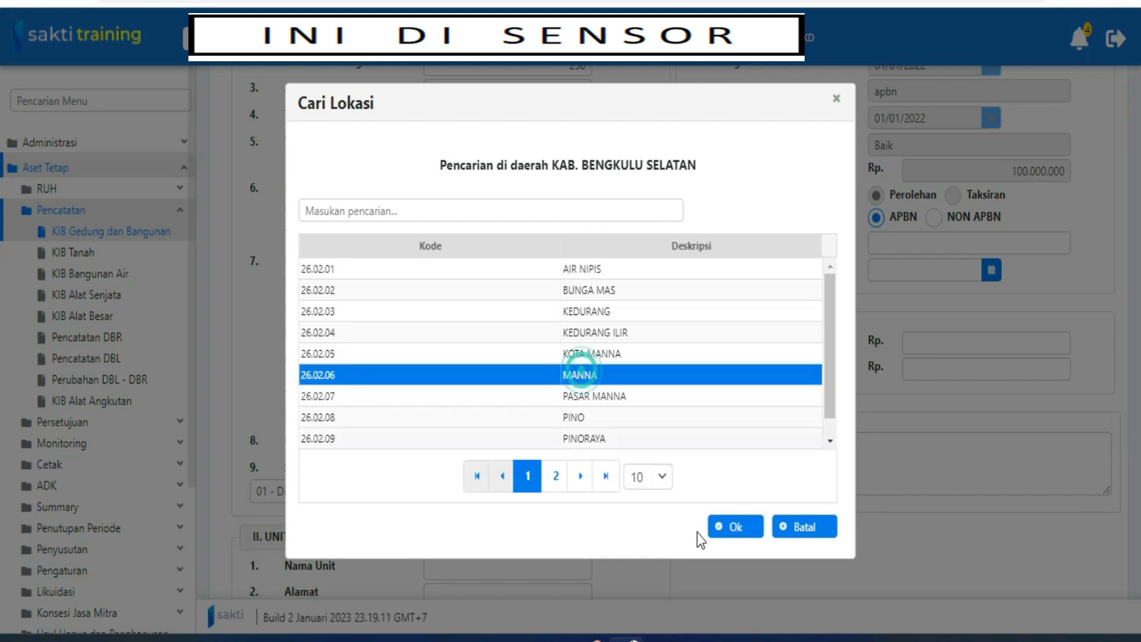
pyautogui.click(728, 528)
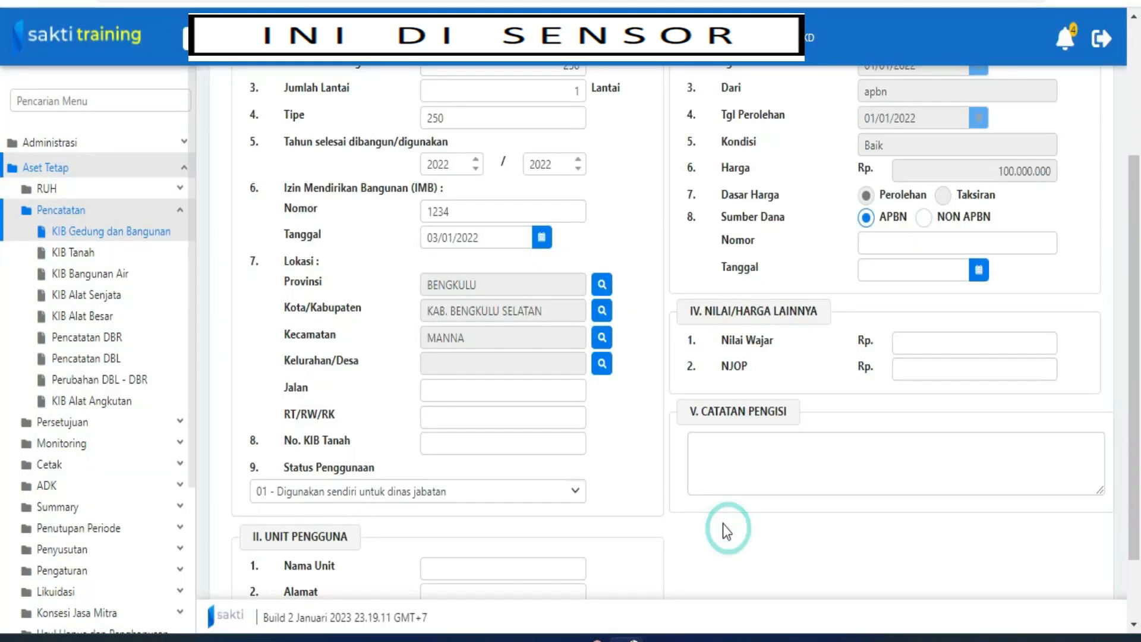
pyautogui.click(601, 365)
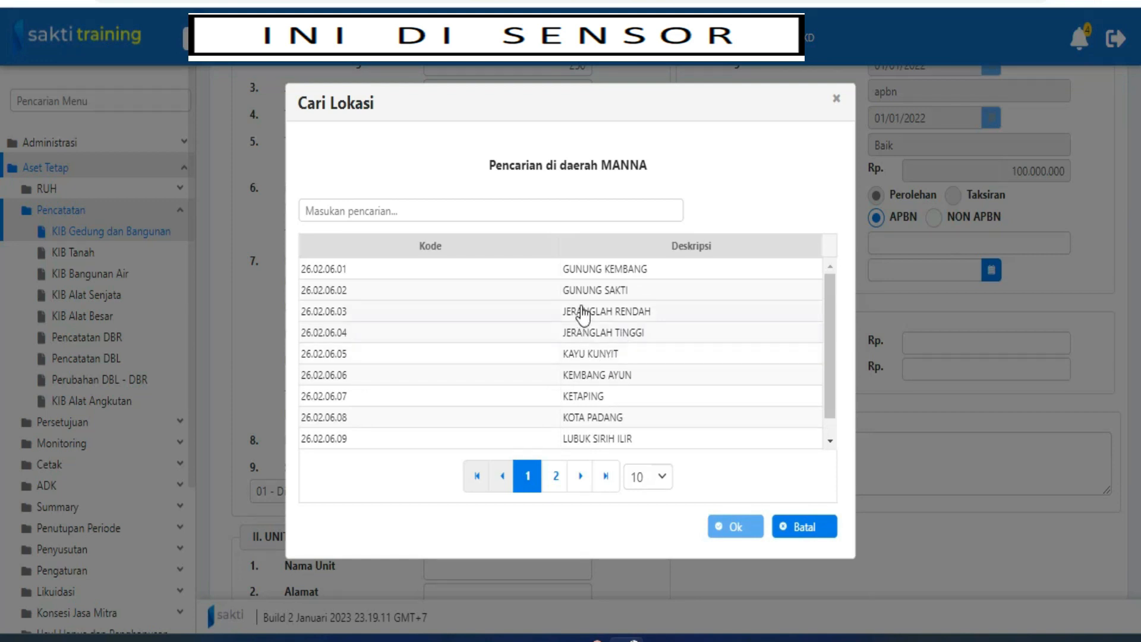
pyautogui.click(575, 332)
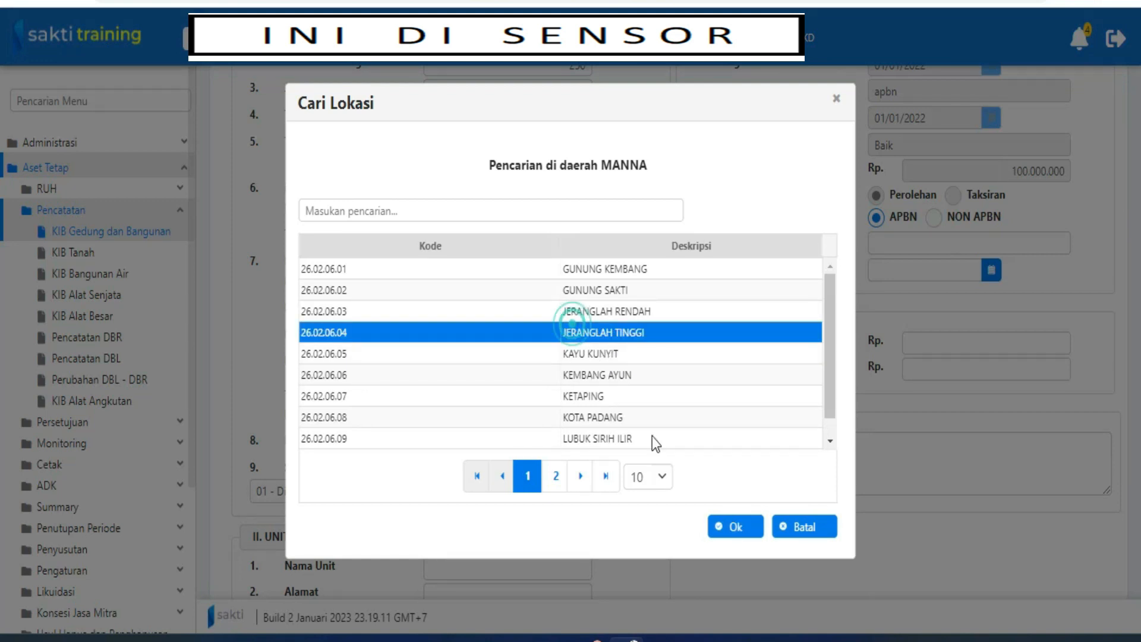
pyautogui.click(712, 531)
# - Enter "jalan" as the street, 45 as RT/RW/RK and 1 as the No. KIB Tanah
pyautogui.click(515, 397)
pyautogui.write('jalan')
pyautogui.press('Tab')
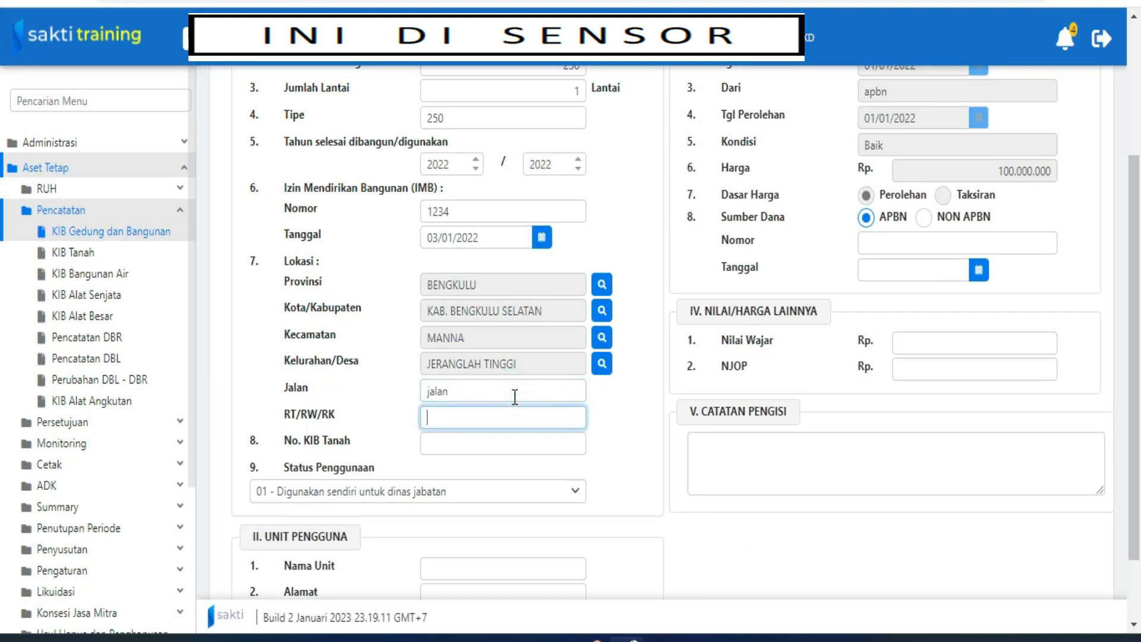
pyautogui.press('Tab')
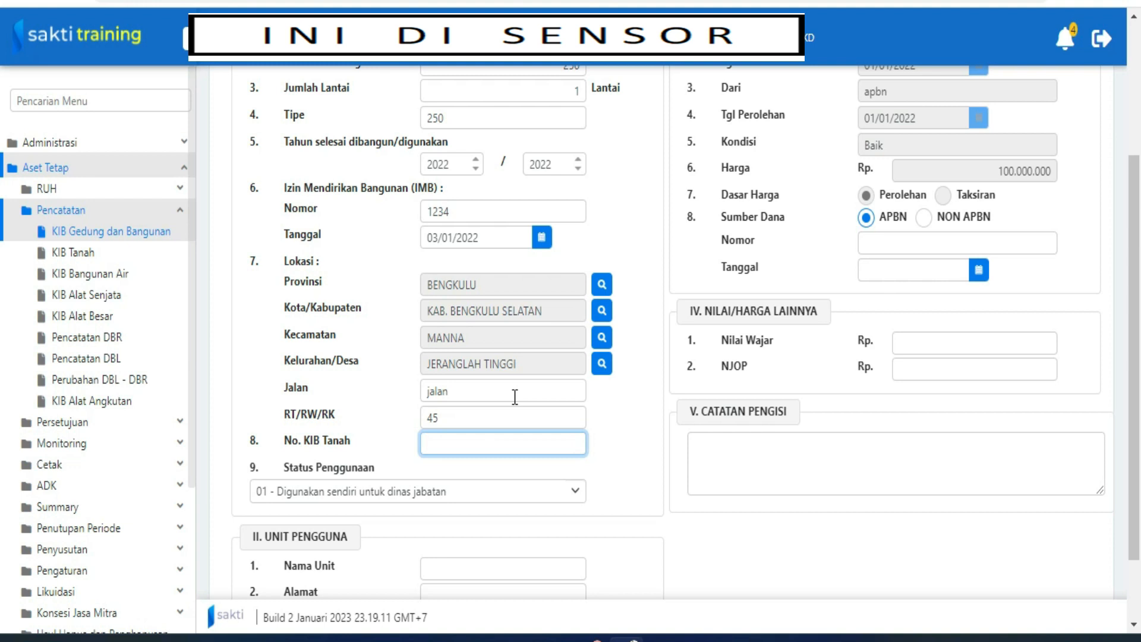
# - Set the usage status to "02 - Digunakan sendiri untuk operasional"
pyautogui.click(397, 492)
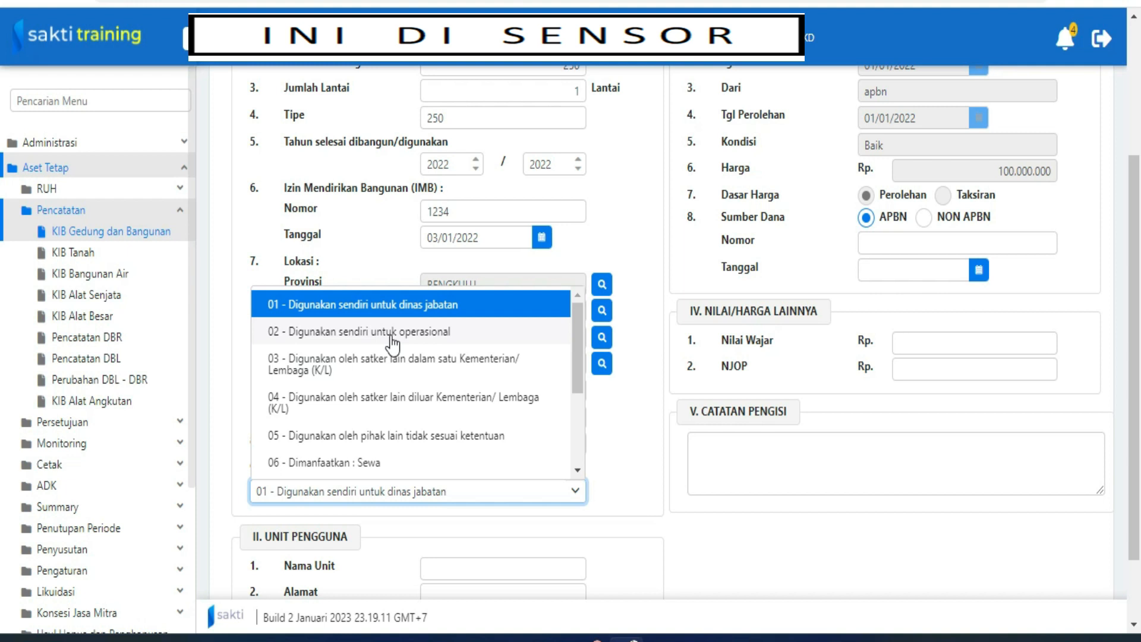
pyautogui.moveTo(577, 342); pyautogui.dragTo(584, 468)
pyautogui.scroll(5, 584, 391)
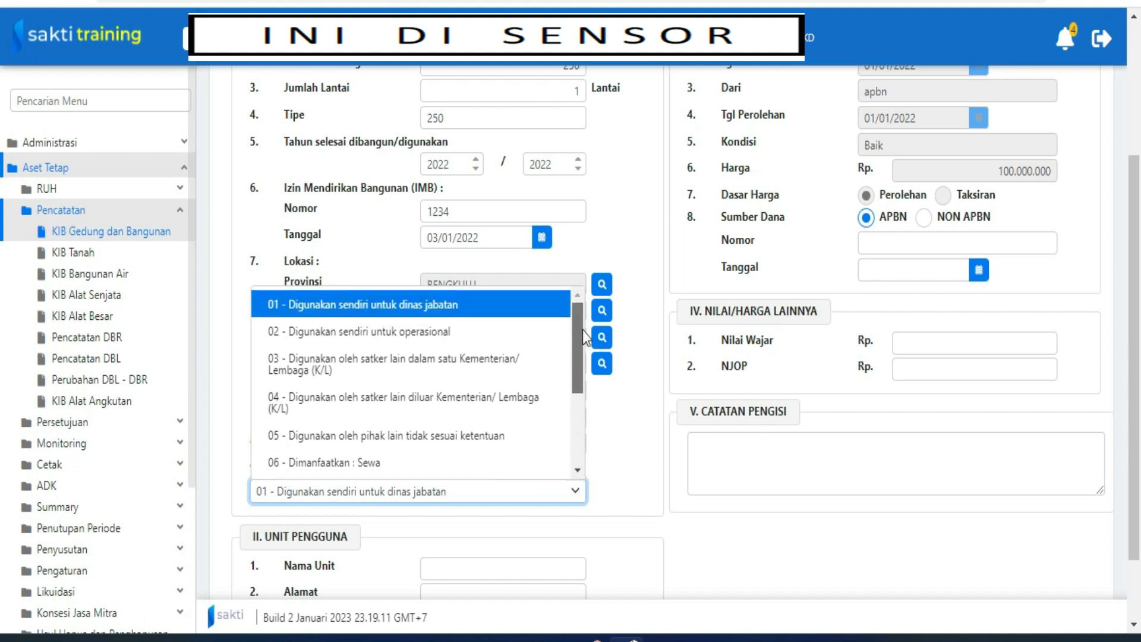
pyautogui.click(436, 332)
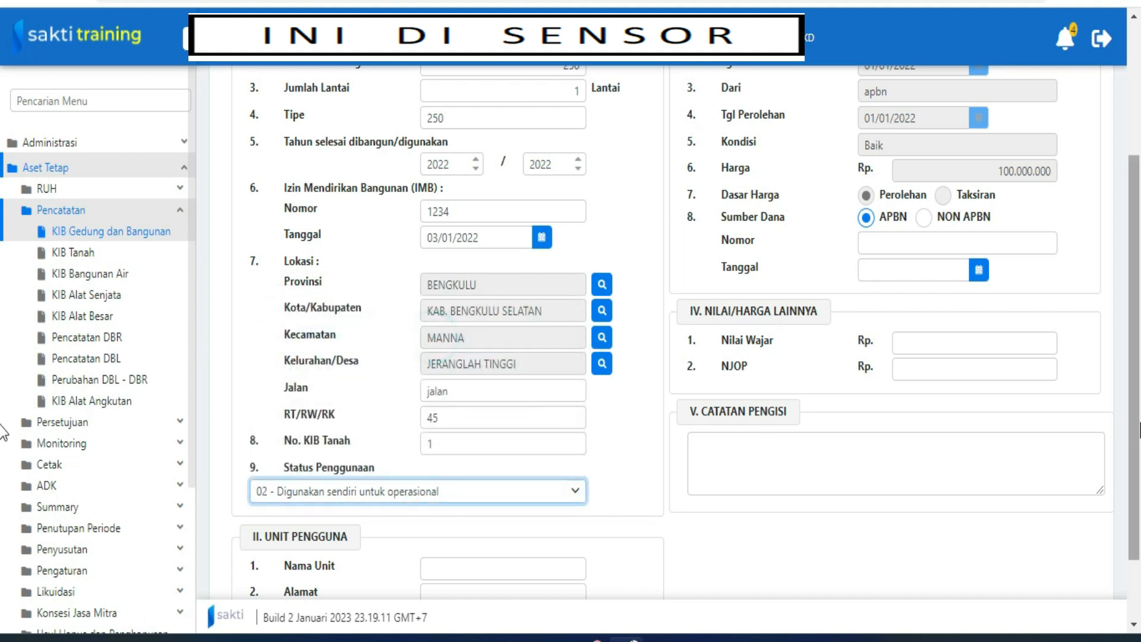
# - Enter 23131 as the number of the APBN Sumber Dana and set its Tanggal to 30/12/2021
pyautogui.scroll(4, 3, 326)
pyautogui.scroll(-2, 3, 327)
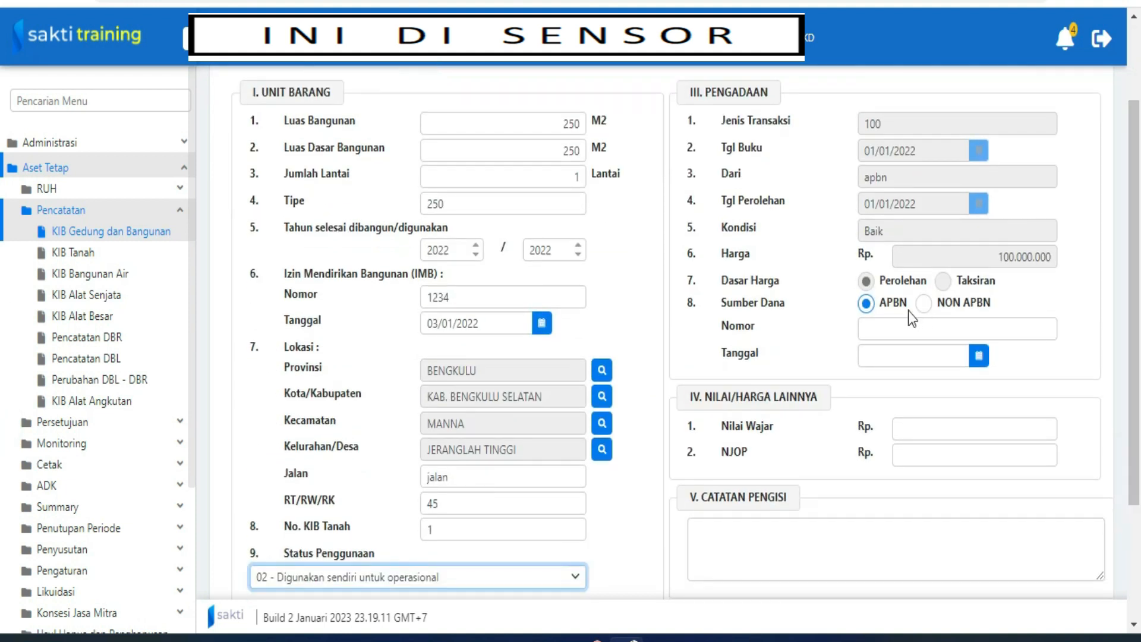
pyautogui.click(896, 328)
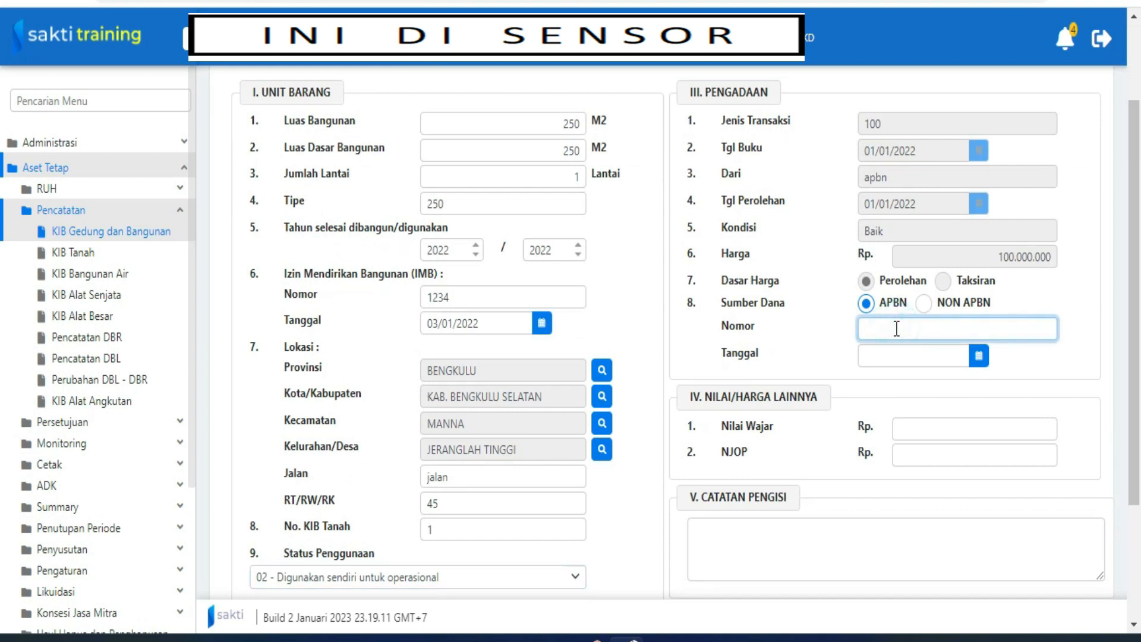
pyautogui.write('23131')
pyautogui.click(978, 355)
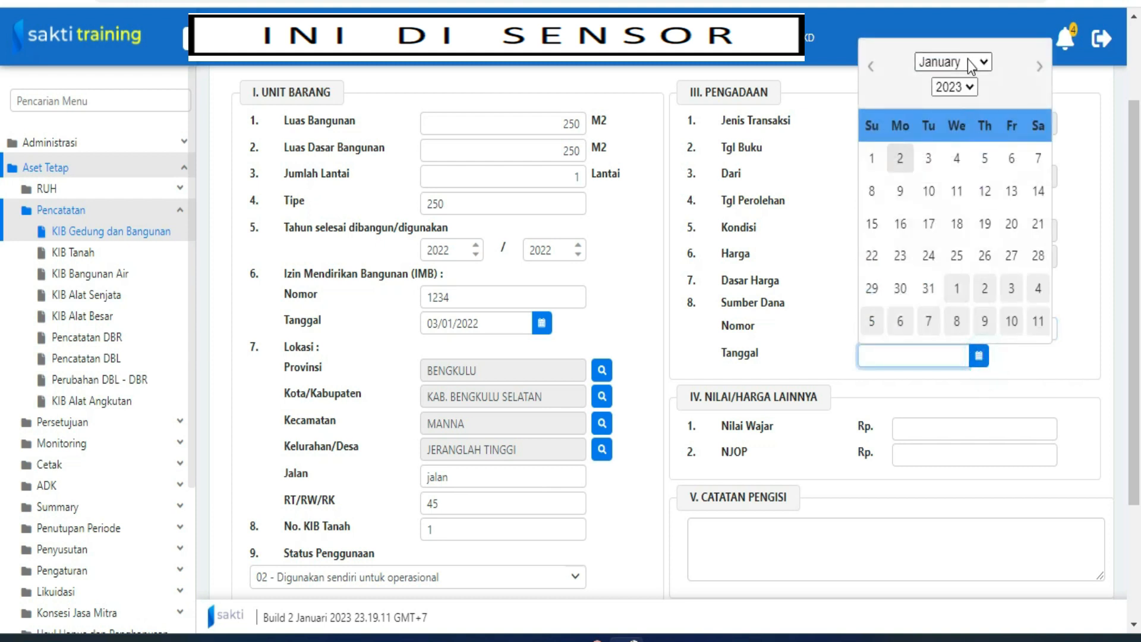
pyautogui.click(965, 66)
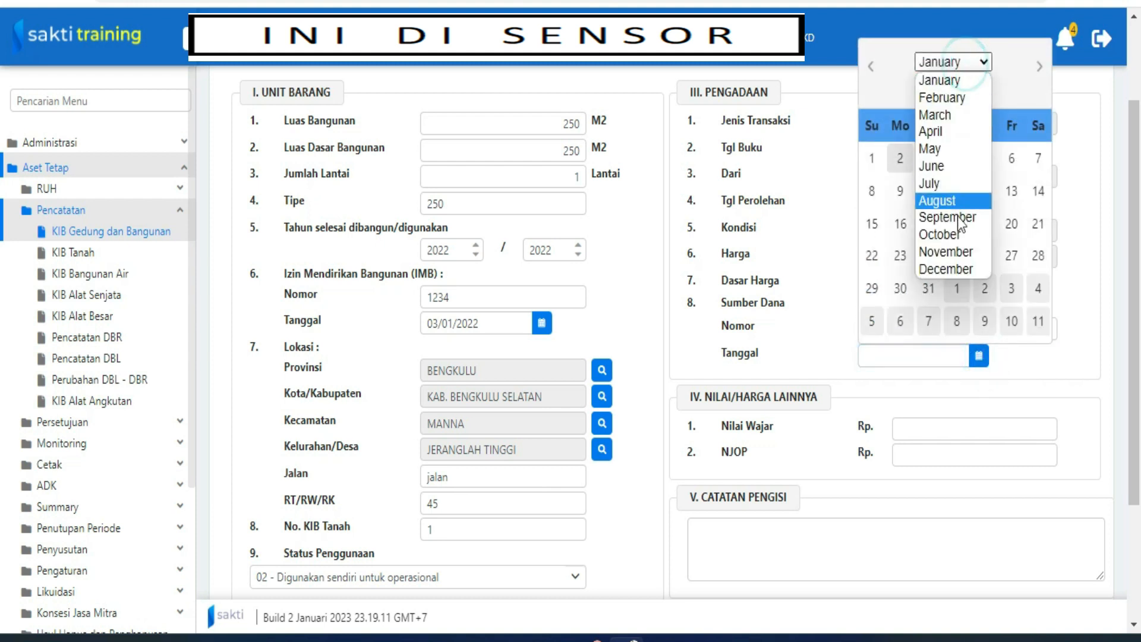
pyautogui.click(951, 268)
pyautogui.click(964, 86)
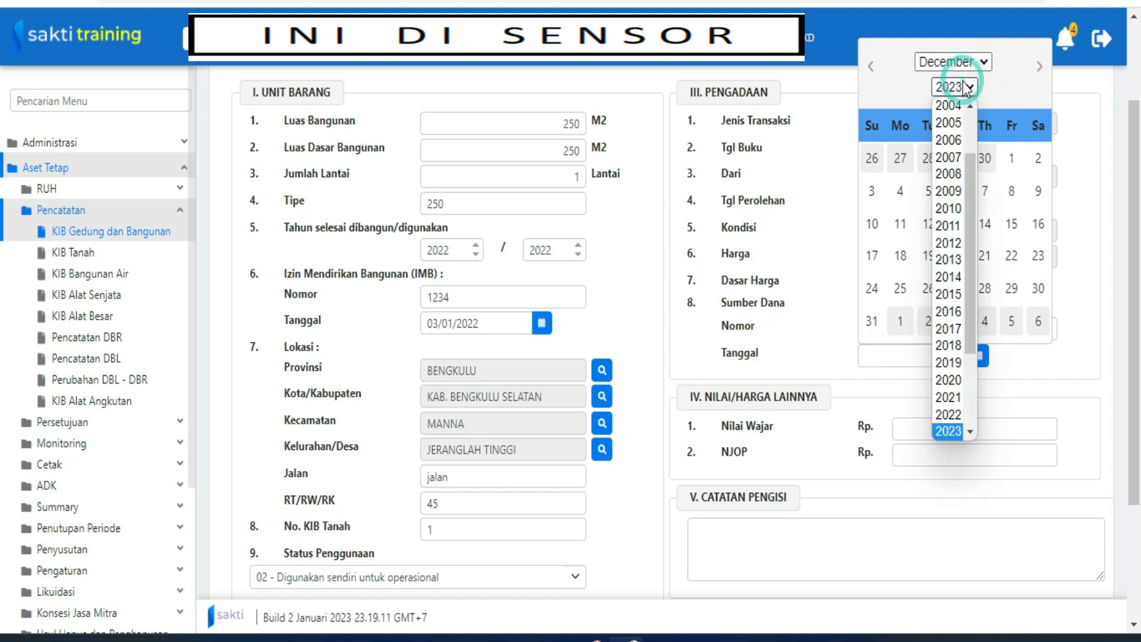
pyautogui.click(945, 400)
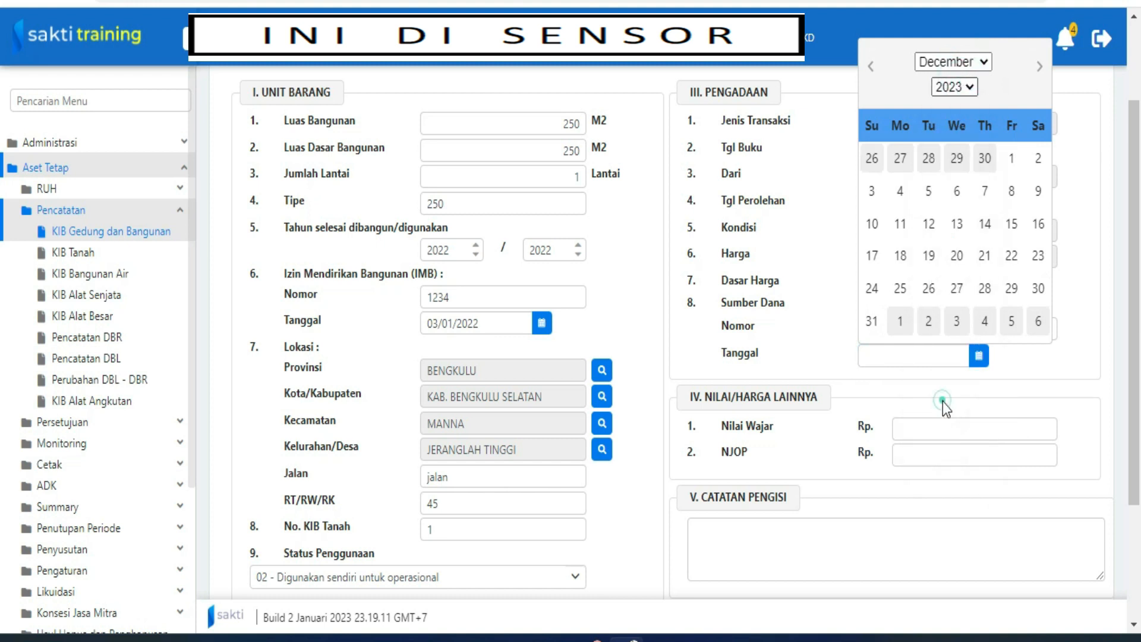
pyautogui.click(983, 294)
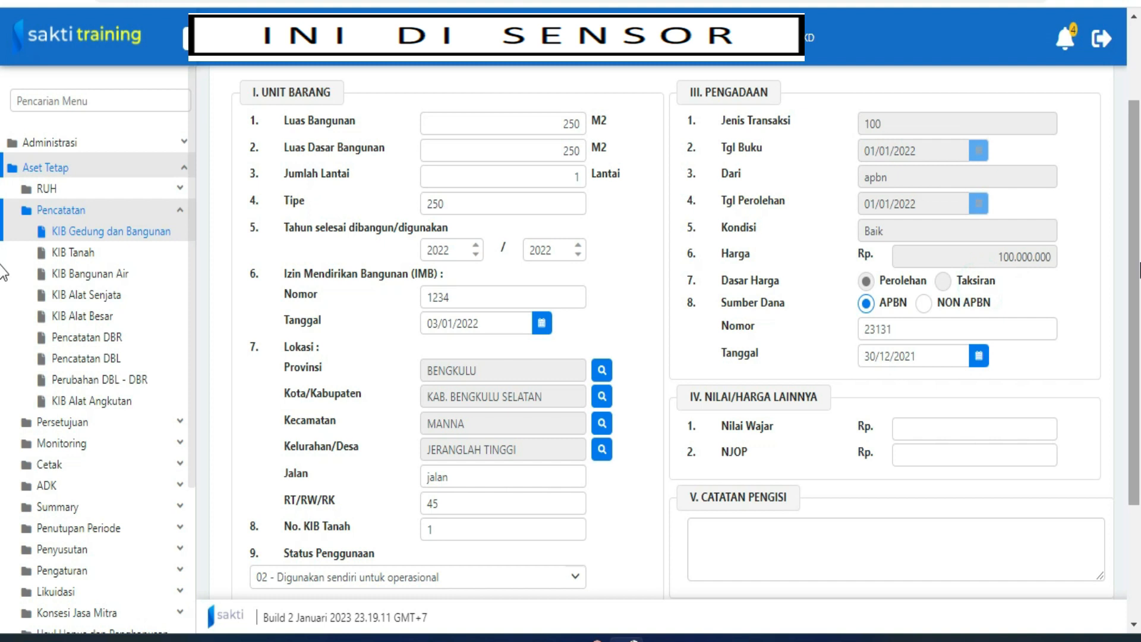
# - Set both the Nilai Wajar and the NJOP of the building to Rp. 100.000.000
pyautogui.scroll(-2, 1002, 341)
pyautogui.click(970, 319)
pyautogui.write('100.000.000')
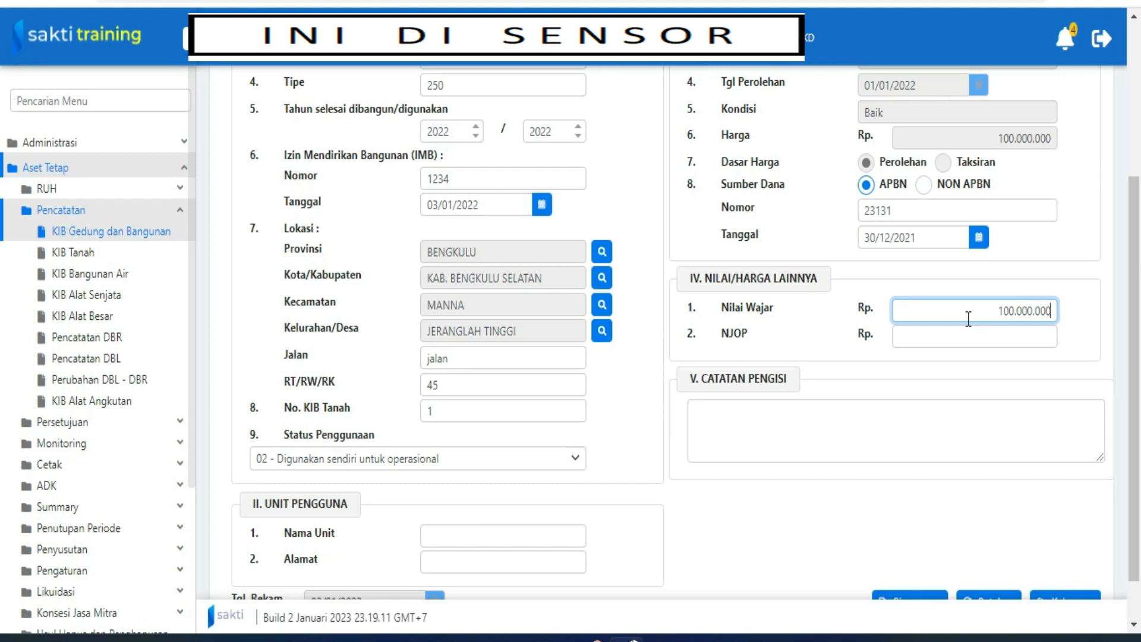
pyautogui.press('Tab')
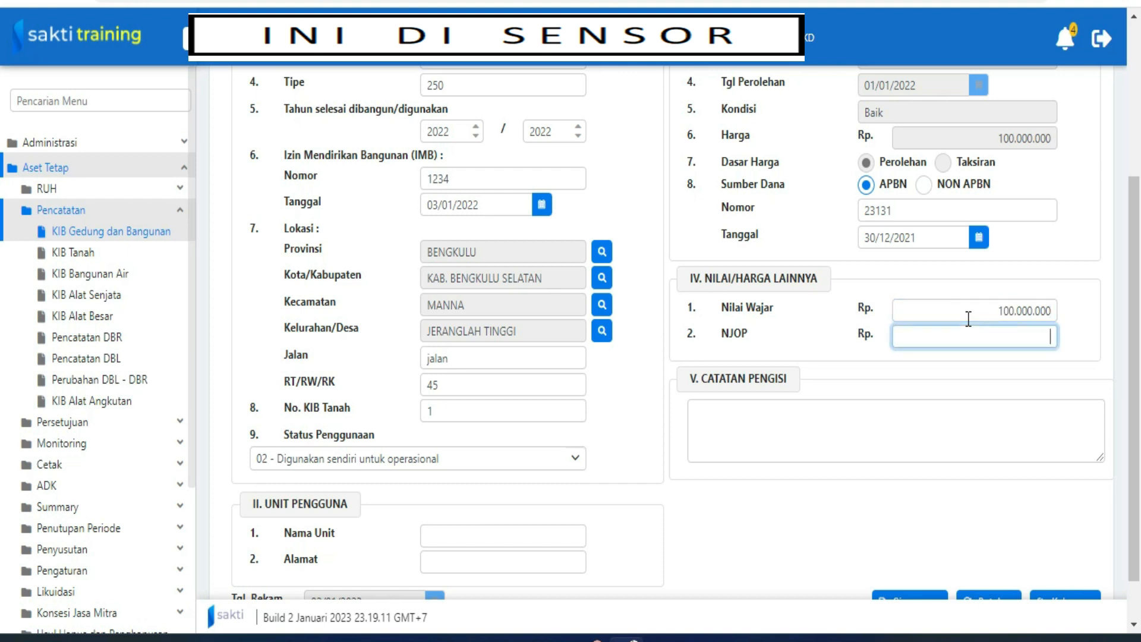
pyautogui.write('100.000.000')
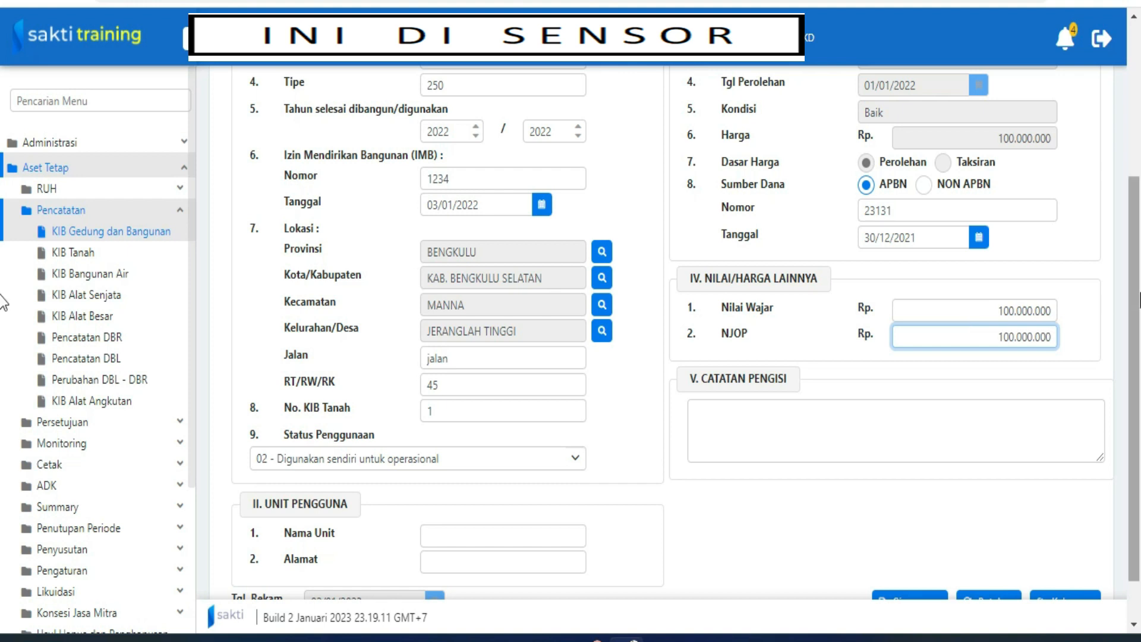
# - Enter "Nama satker" as the Unit Pengguna name and "alamat satker" as its Alamat, and save the building record
pyautogui.scroll(-1, 3, 423)
pyautogui.click(492, 482)
pyautogui.write('Nama sa')
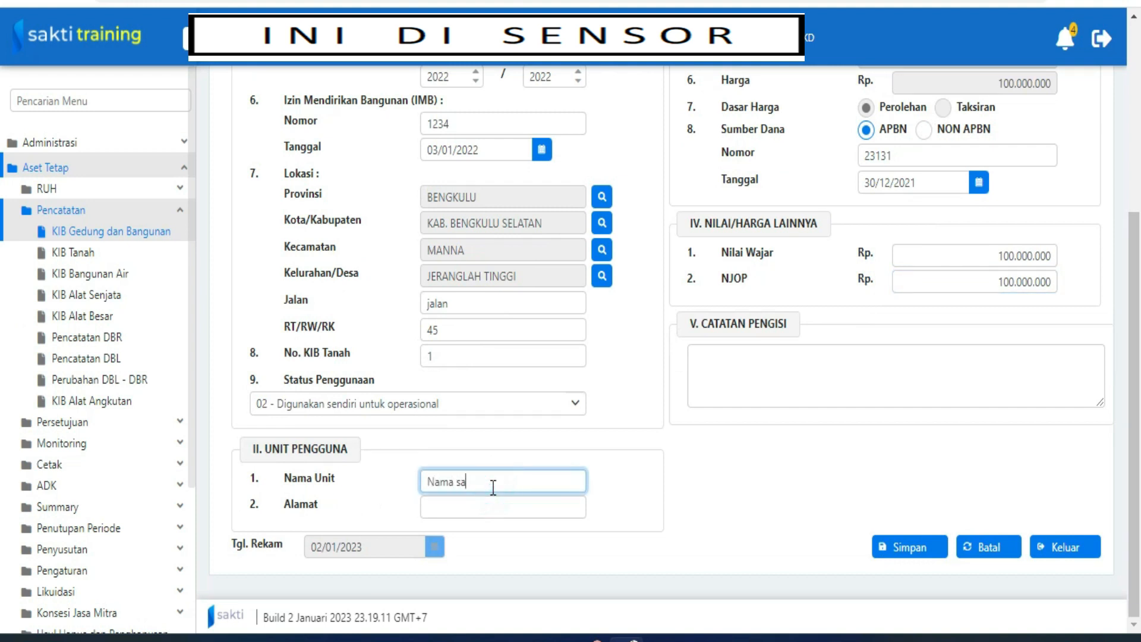
pyautogui.write('tker')
pyautogui.click(489, 514)
pyautogui.write('alamat satker')
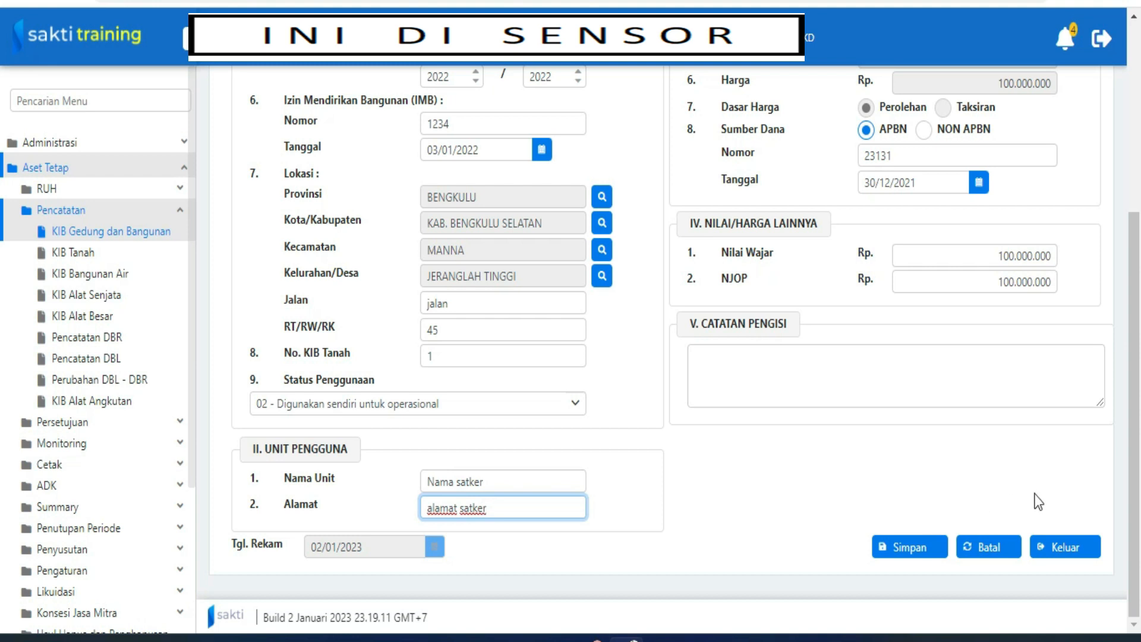
pyautogui.click(906, 550)
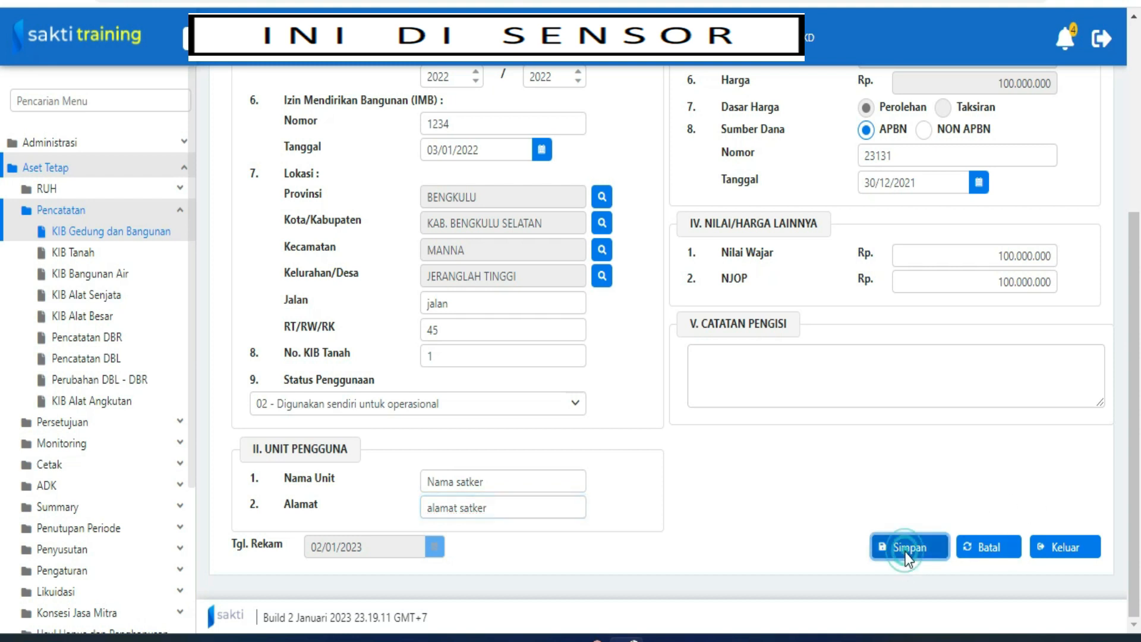
pyautogui.click(605, 354)
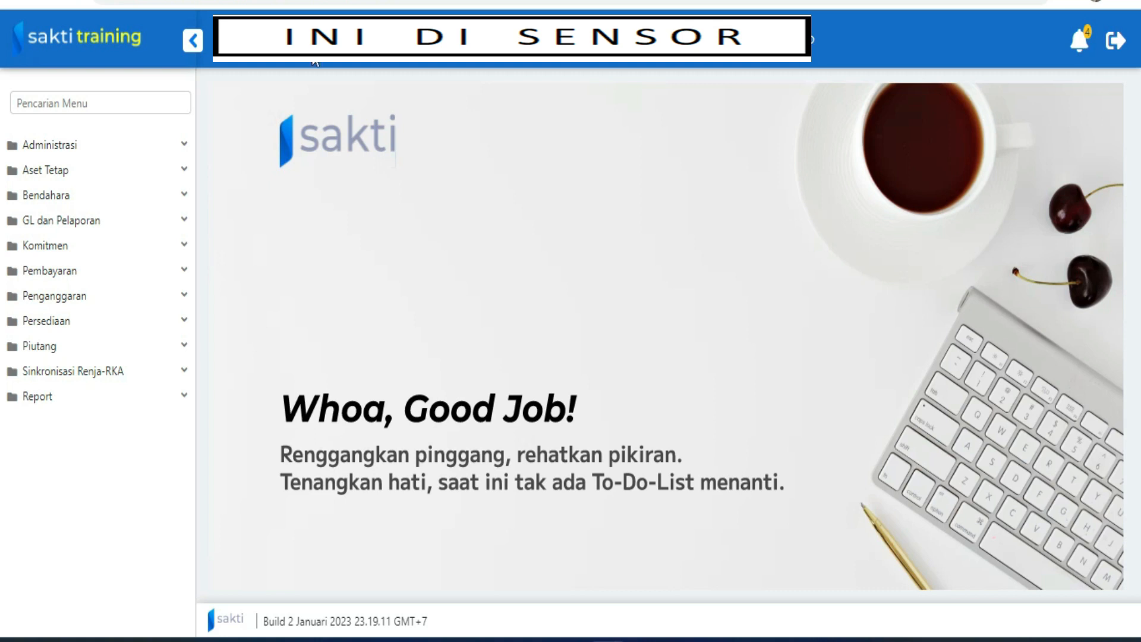
# - Start a new Pencatatan DBR record under Aset Tetap with the ownership set to Milik Sendiri
pyautogui.click(89, 168)
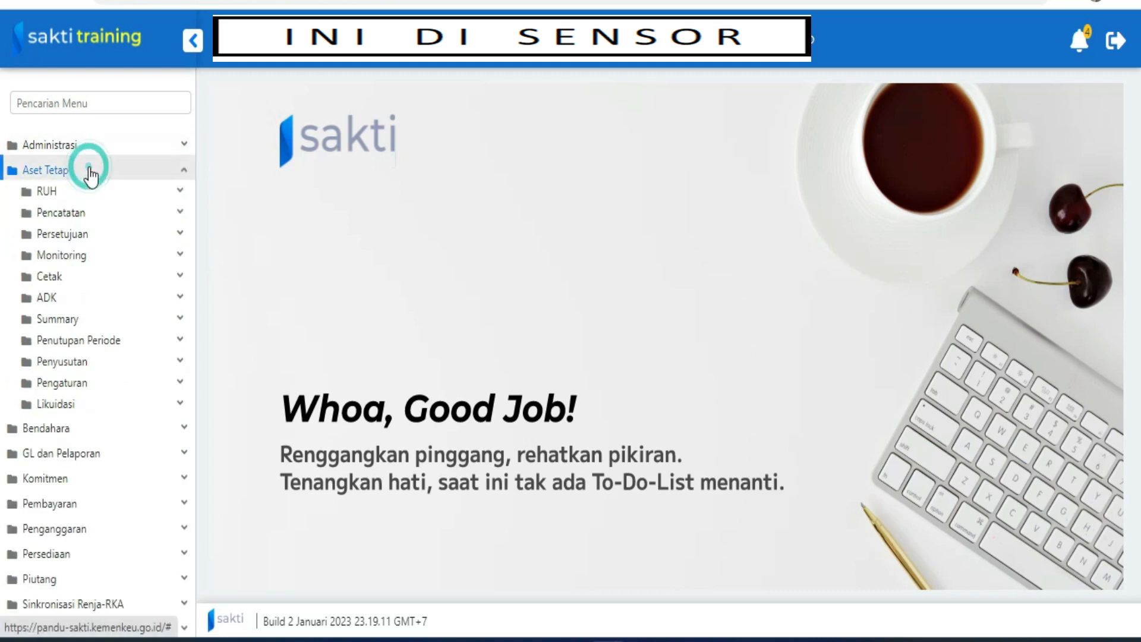
pyautogui.click(76, 209)
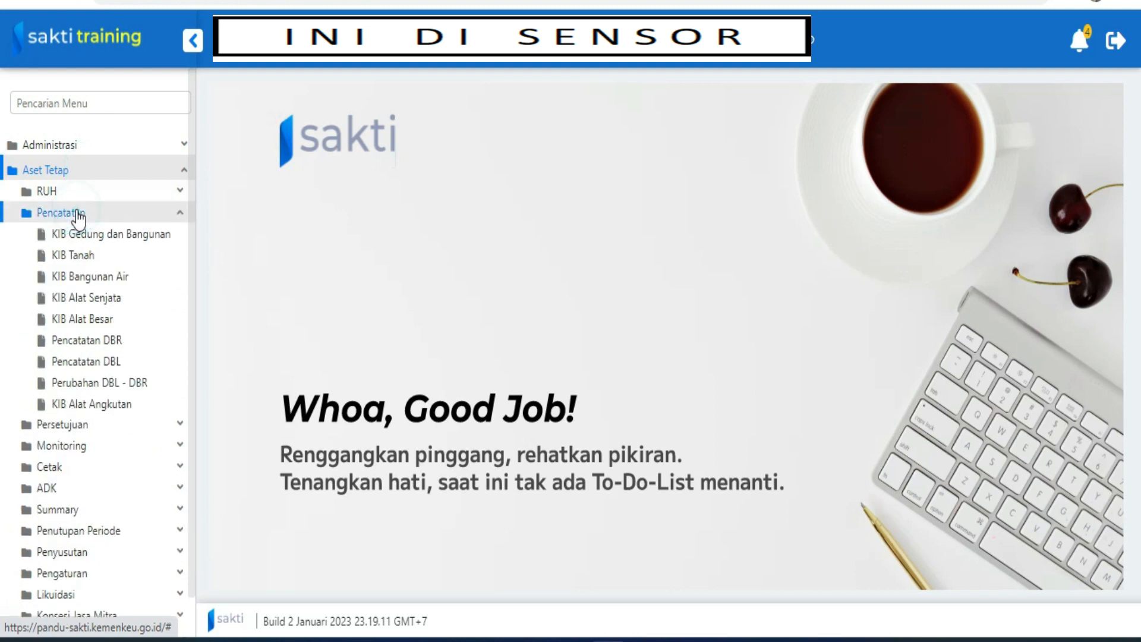
pyautogui.click(90, 339)
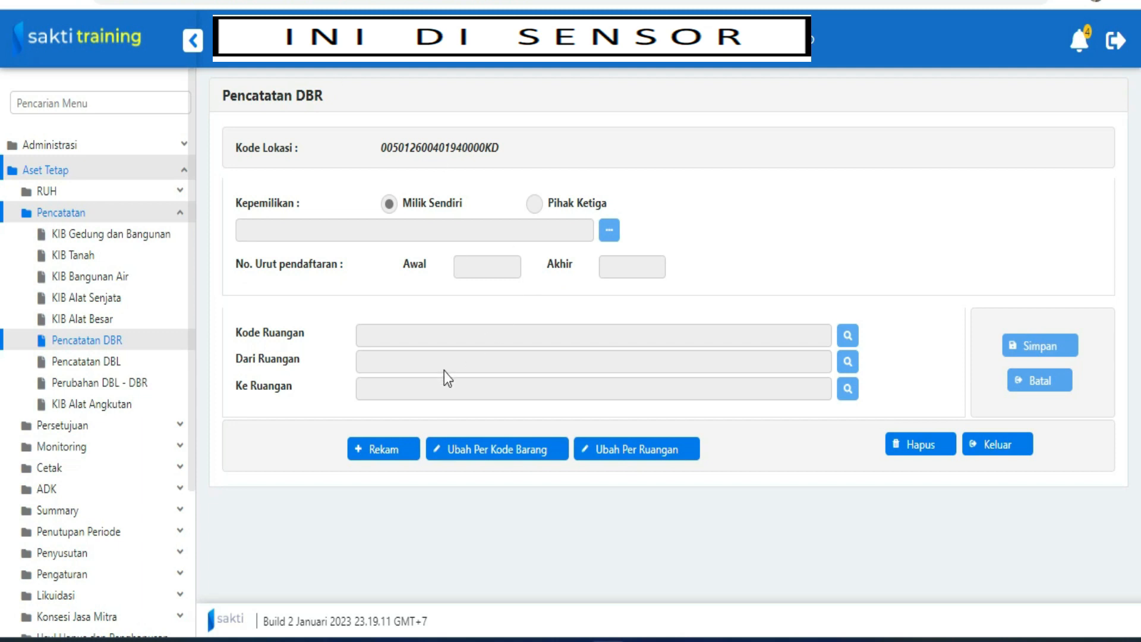
pyautogui.click(386, 451)
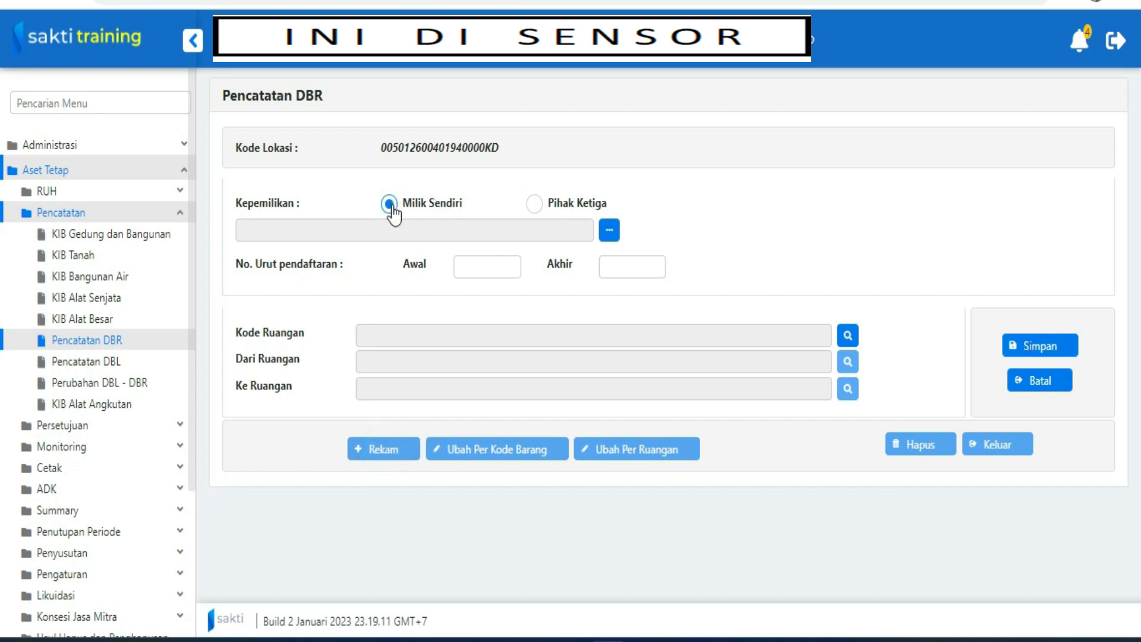
pyautogui.click(543, 204)
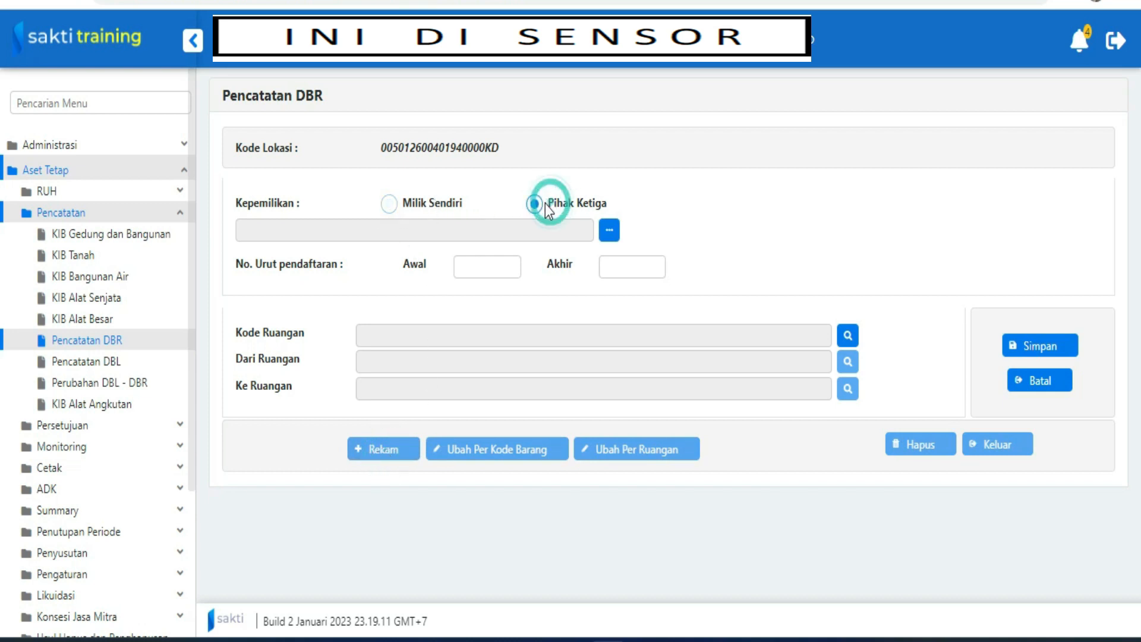
pyautogui.click(390, 205)
pyautogui.click(610, 236)
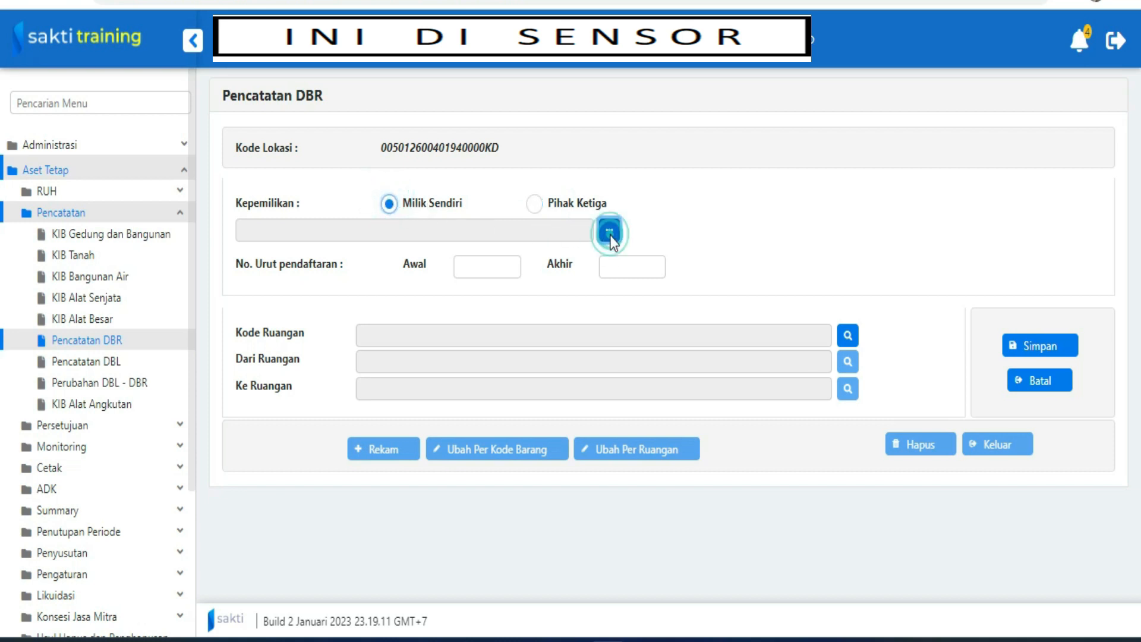
pyautogui.click(468, 182)
pyautogui.write('kursi')
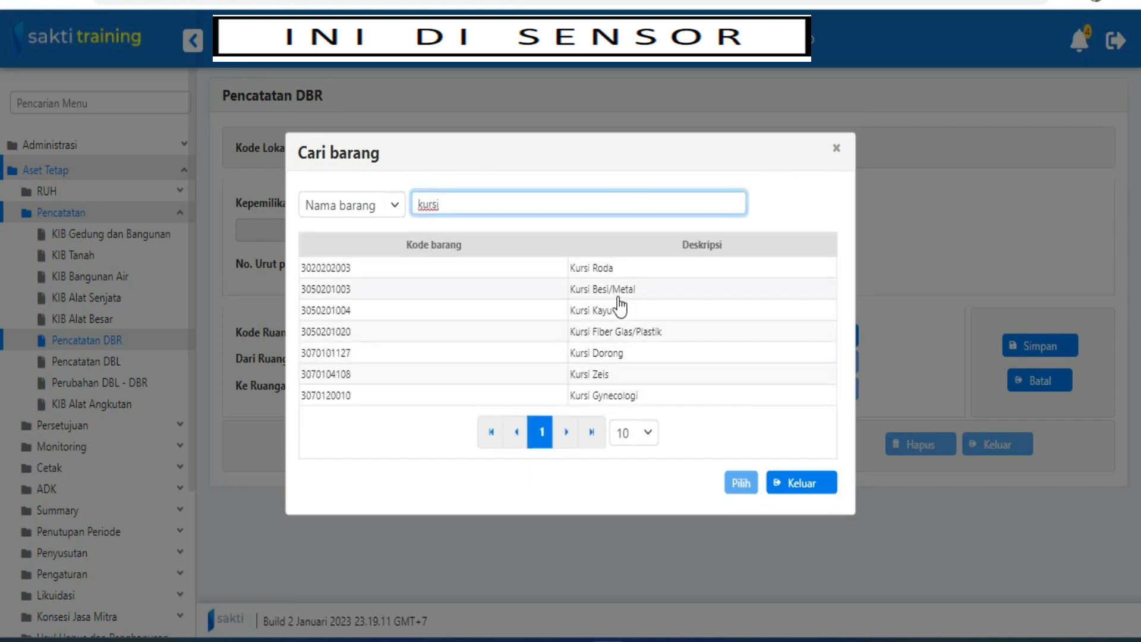
pyautogui.click(618, 294)
pyautogui.click(741, 482)
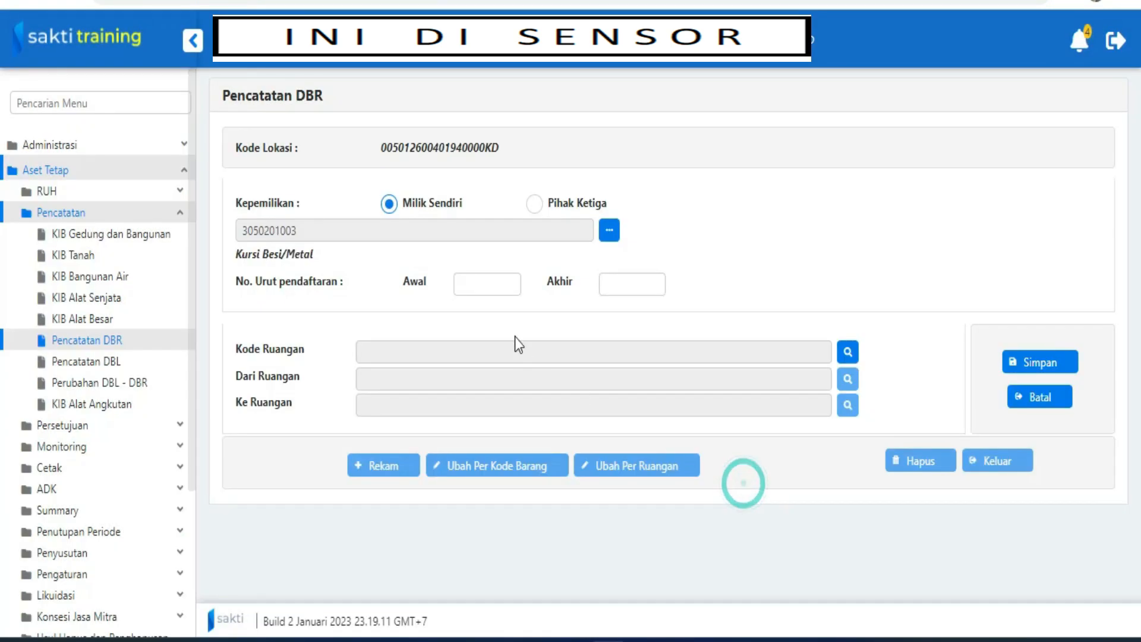
# - Set the registration number range (No. Urut pendaftaran) to Awal 2 and Akhir 2
pyautogui.click(493, 284)
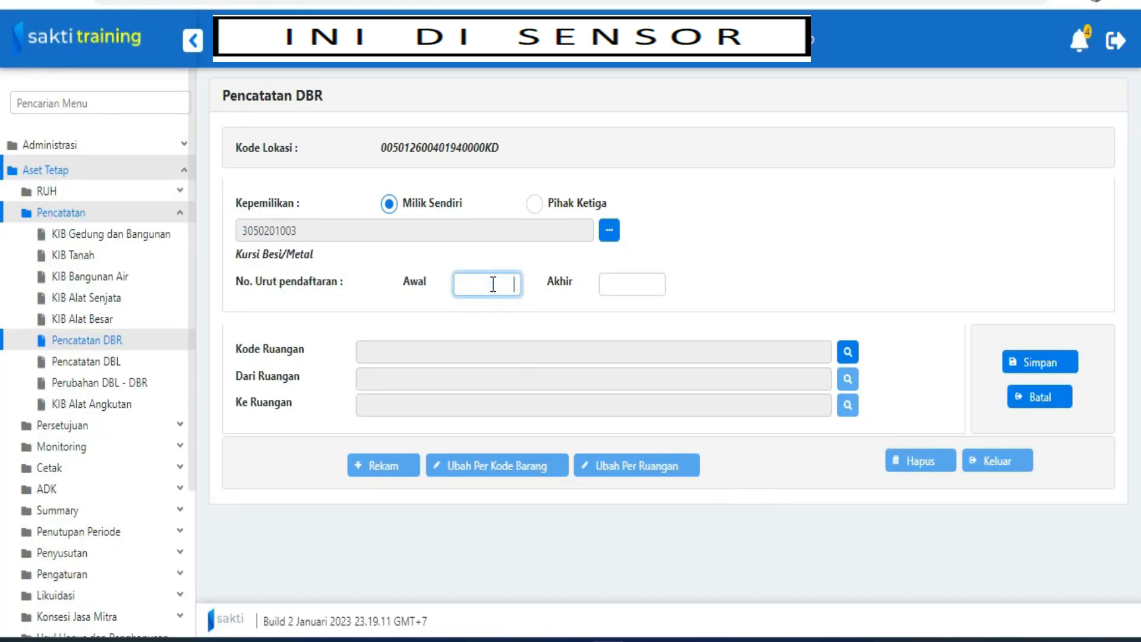
pyautogui.write('2')
pyautogui.press('Tab')
pyautogui.write('2')
pyautogui.press('Tab')
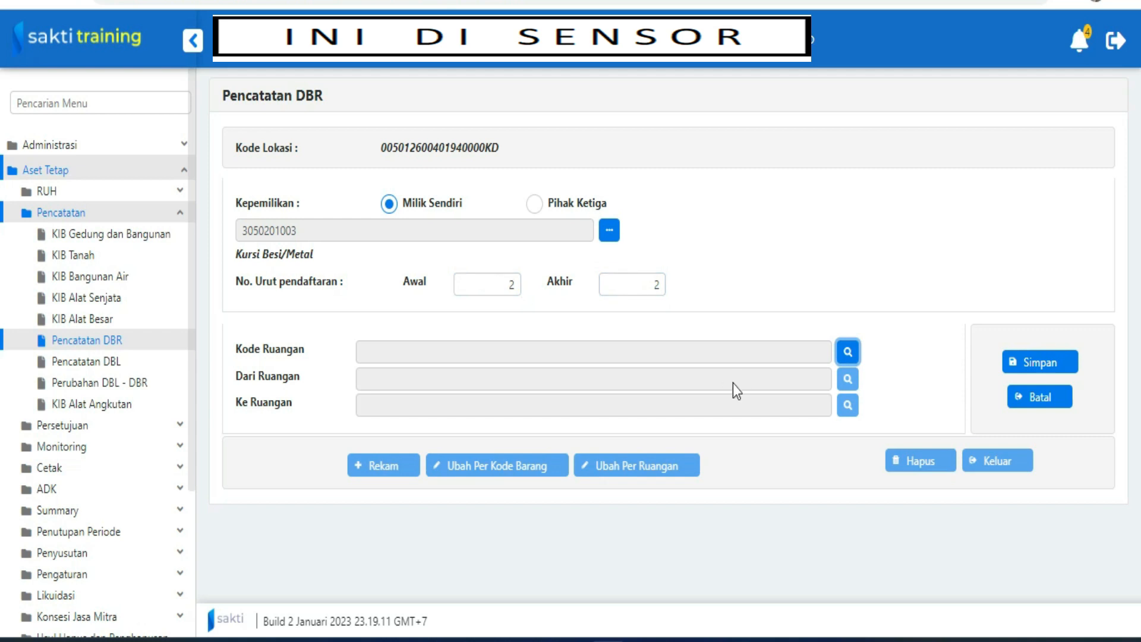
# - Assign the chair to room 02 - RUANG MEDIASI as its Kode Ruangan and save the DBR record
pyautogui.click(845, 351)
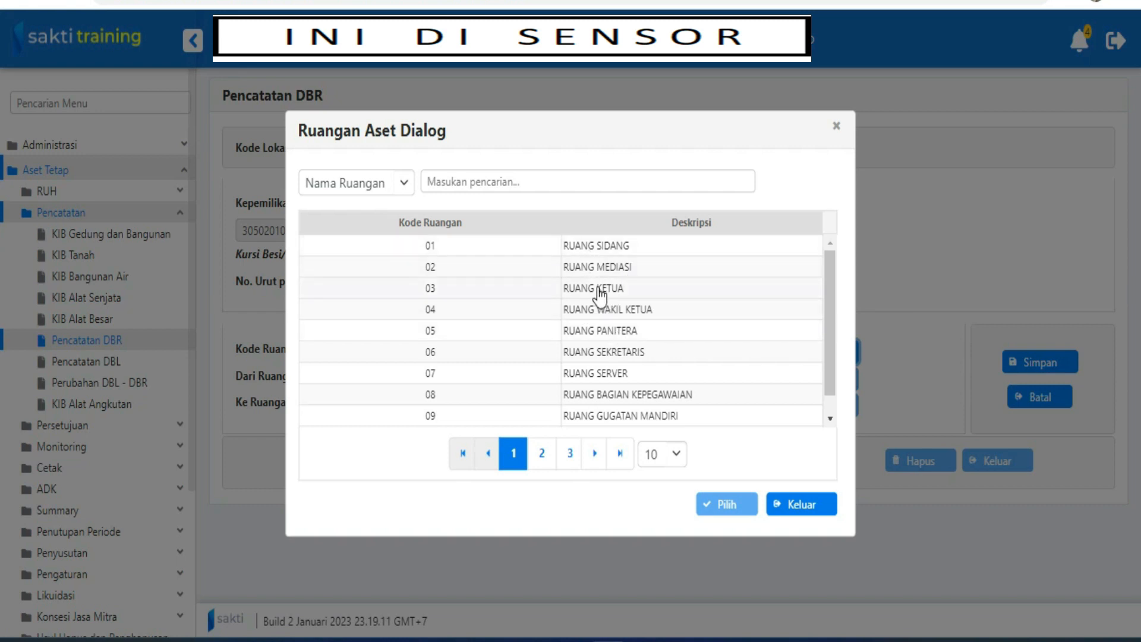
pyautogui.click(594, 267)
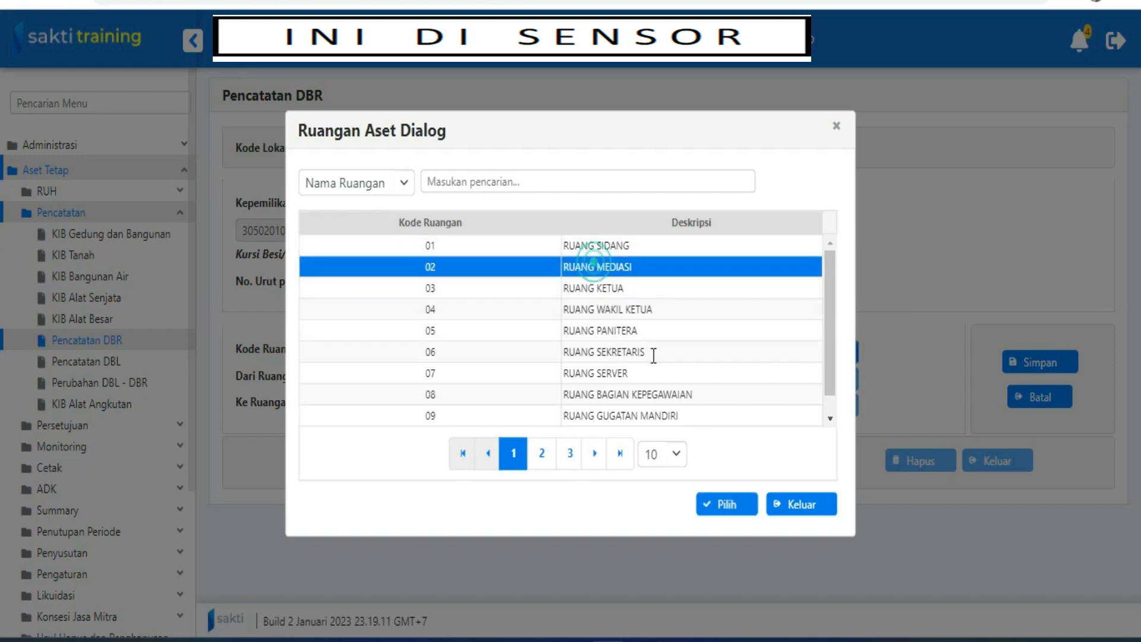
pyautogui.click(723, 507)
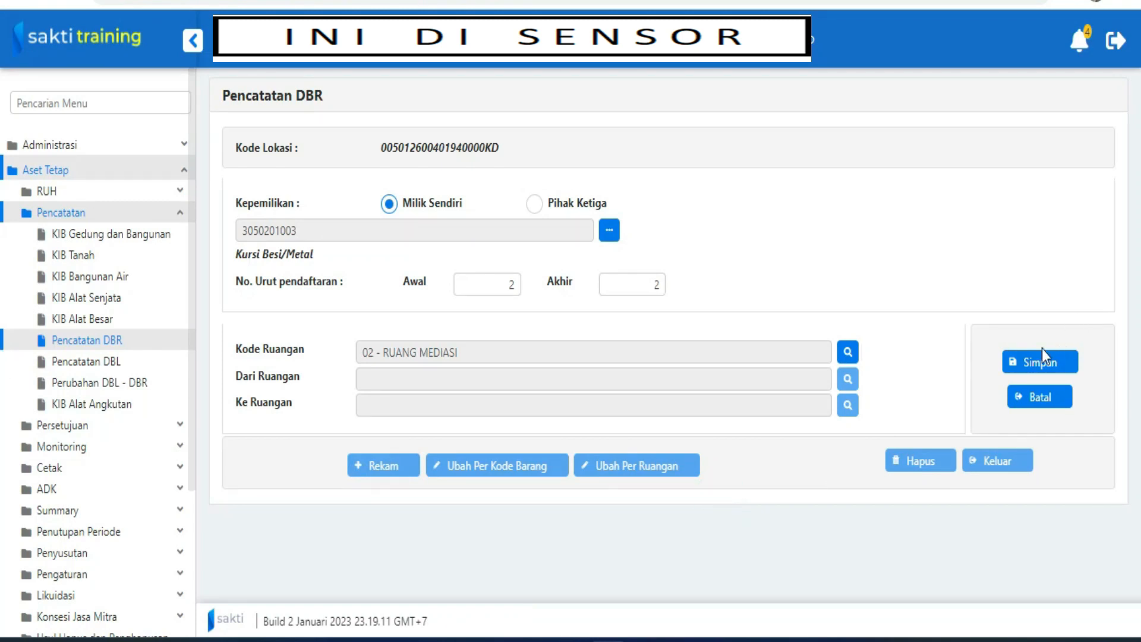
pyautogui.click(1030, 371)
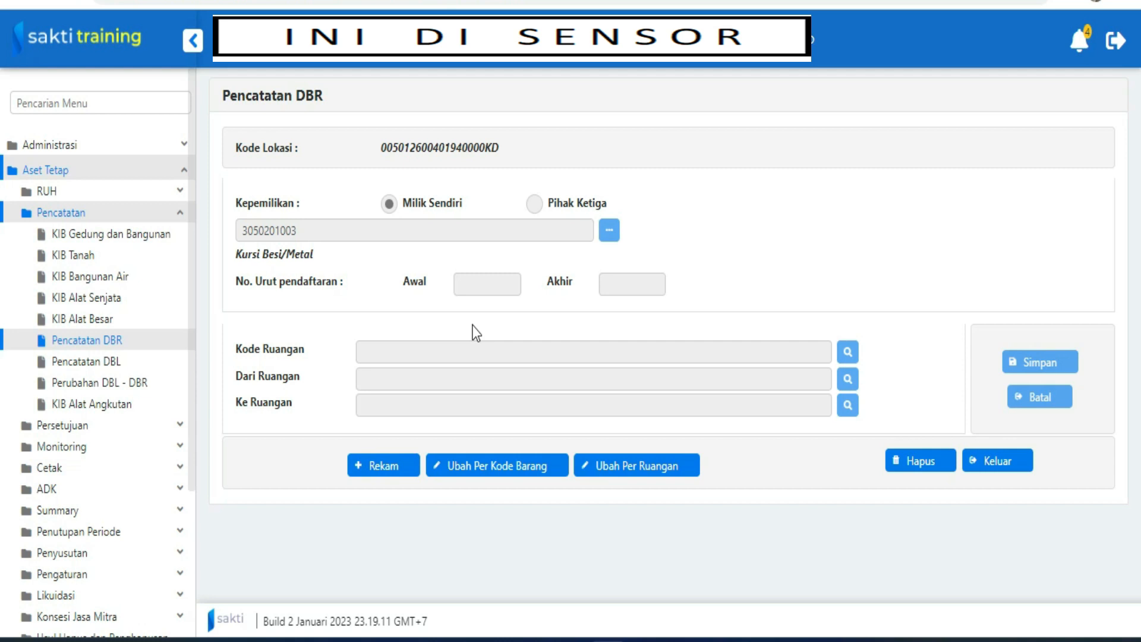
# - Examine the Ubah Per Kode Barang form and its list of destination rooms, and cancel the change
pyautogui.click(505, 474)
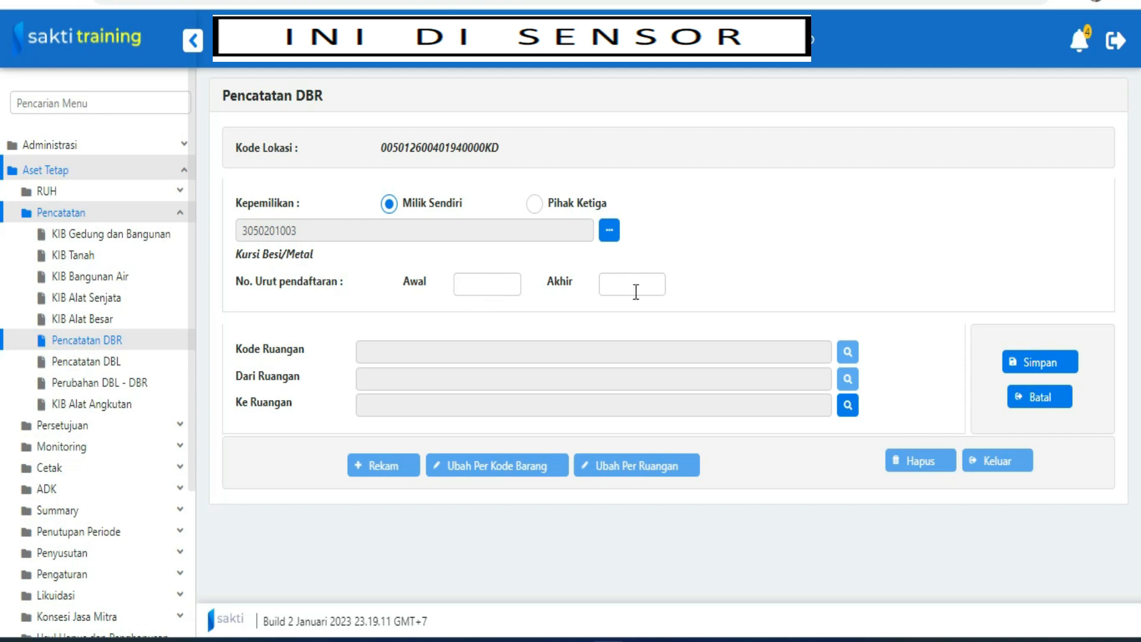
pyautogui.click(846, 407)
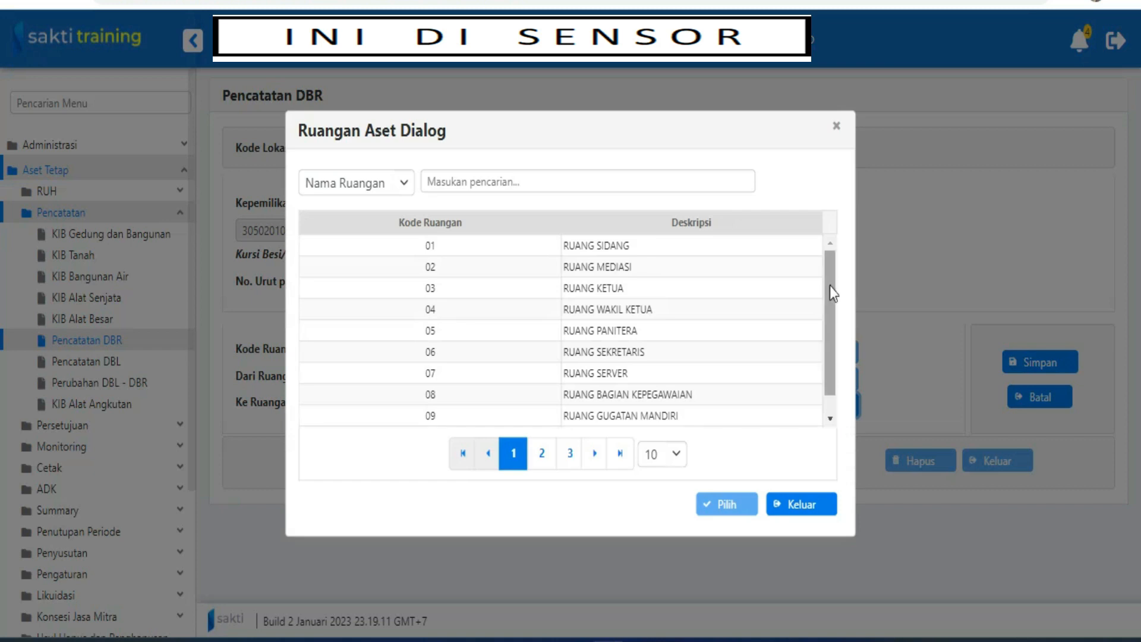
pyautogui.click(835, 124)
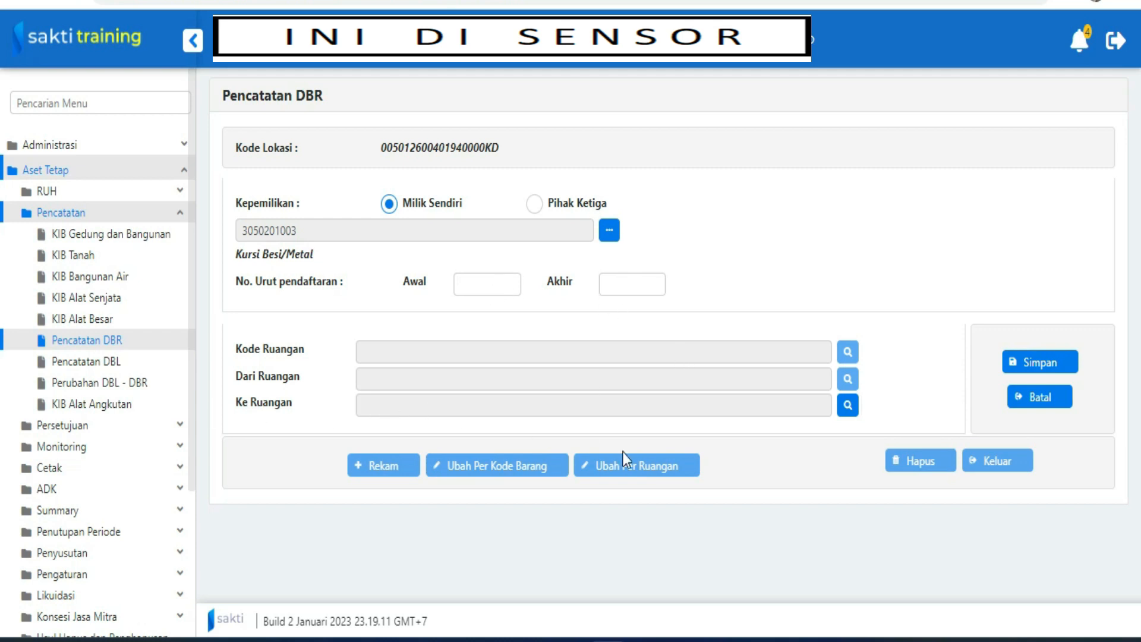
pyautogui.click(1024, 394)
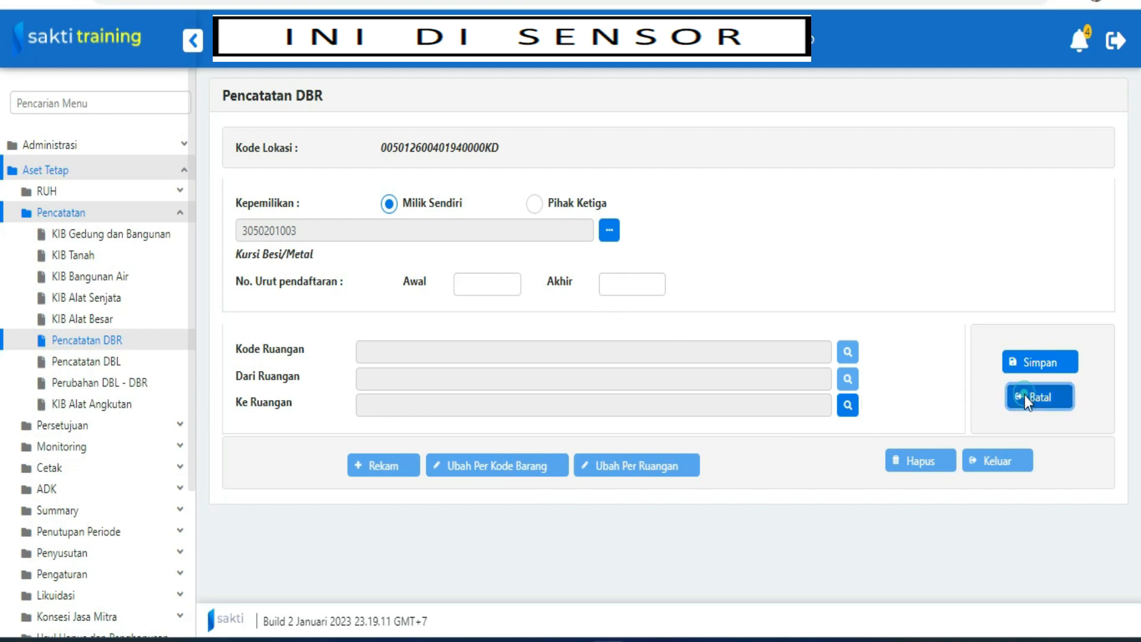
pyautogui.click(617, 365)
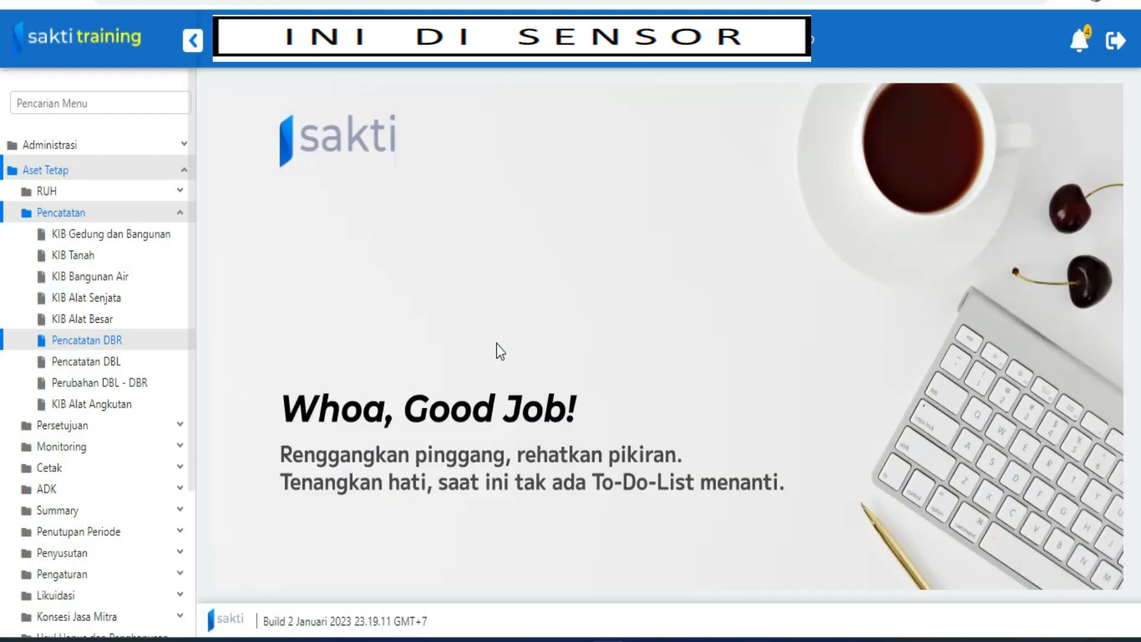
# - Start a per-room change in Pencatatan DBR and set Dari Ruangan to 01 - RUANG SIDANG
pyautogui.click(70, 341)
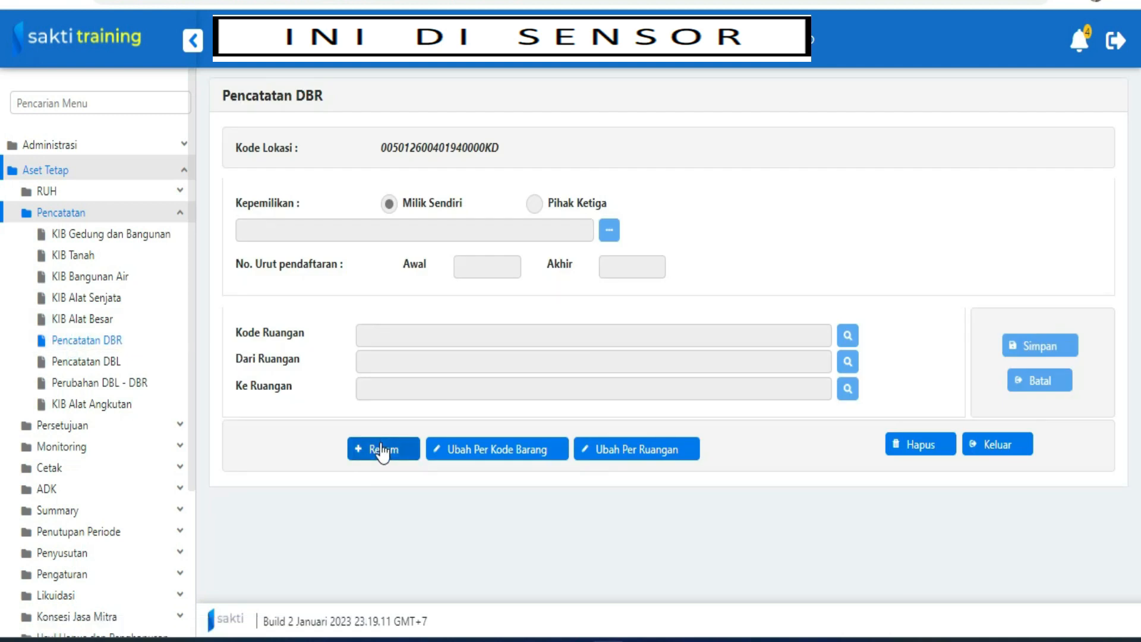
pyautogui.click(646, 457)
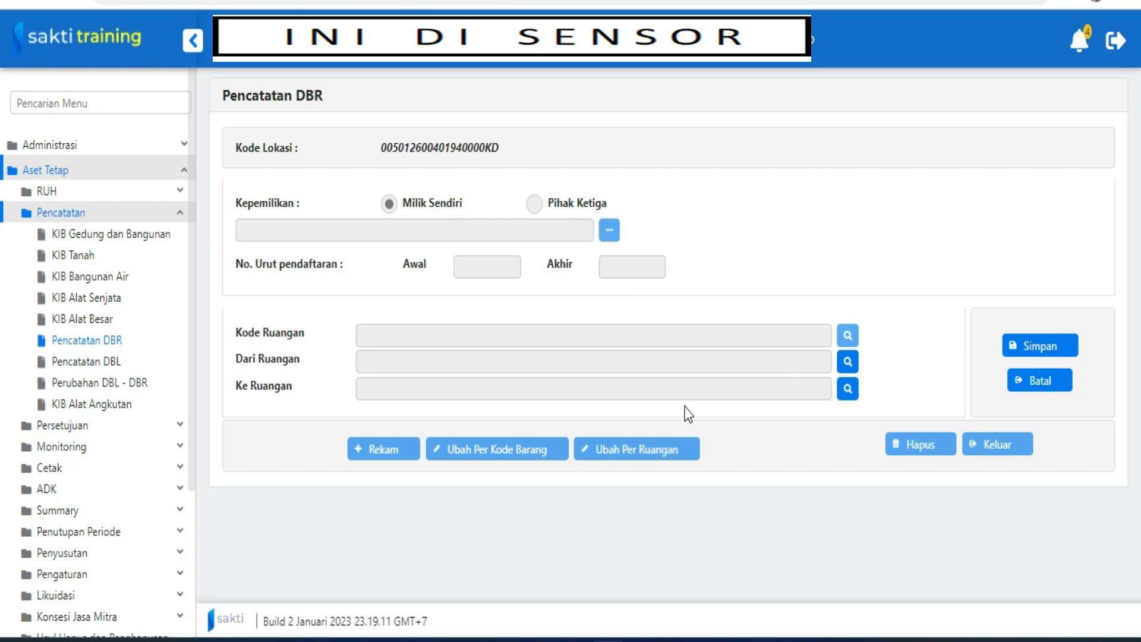
pyautogui.click(846, 363)
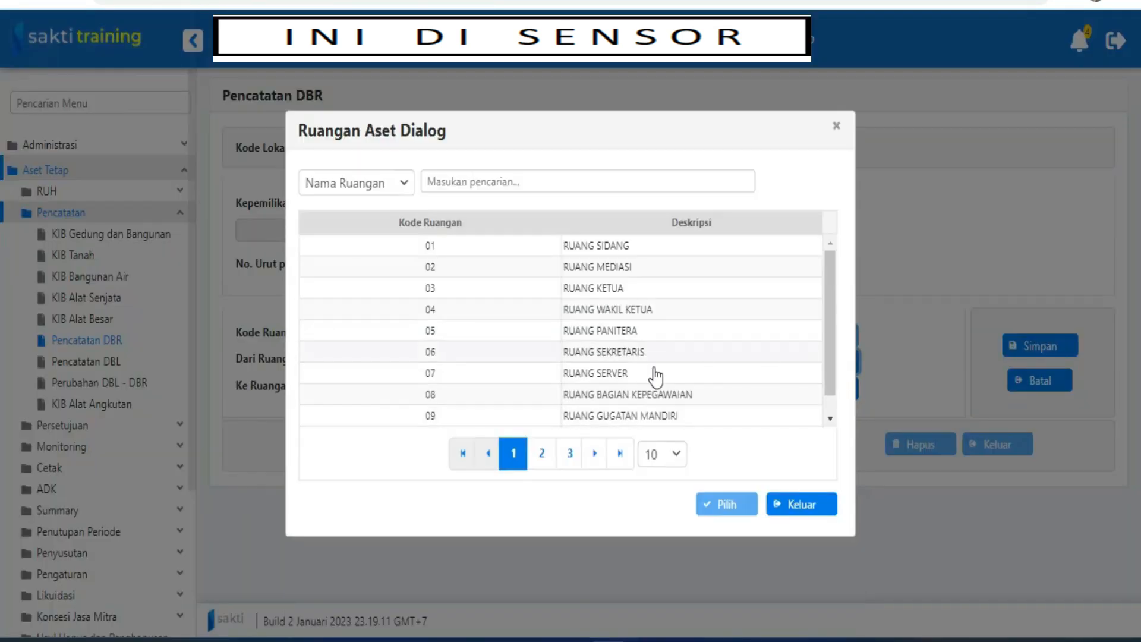
pyautogui.click(600, 245)
pyautogui.click(737, 505)
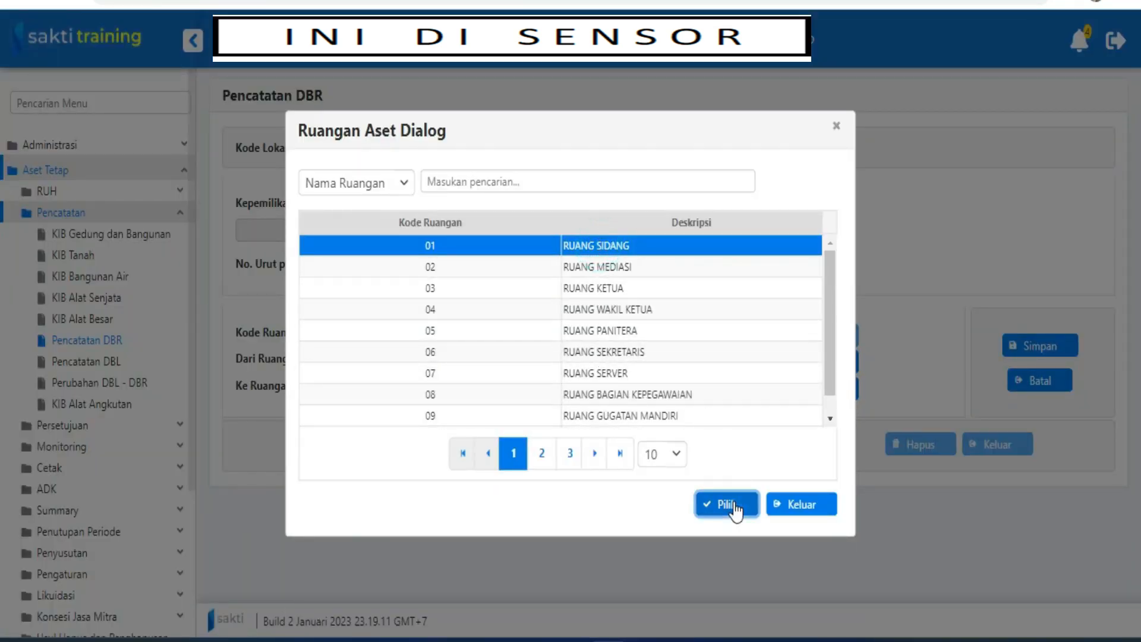
# - Choose 07 - RUANG SERVER as the destination room (Ke Ruangan) of the change
pyautogui.click(845, 391)
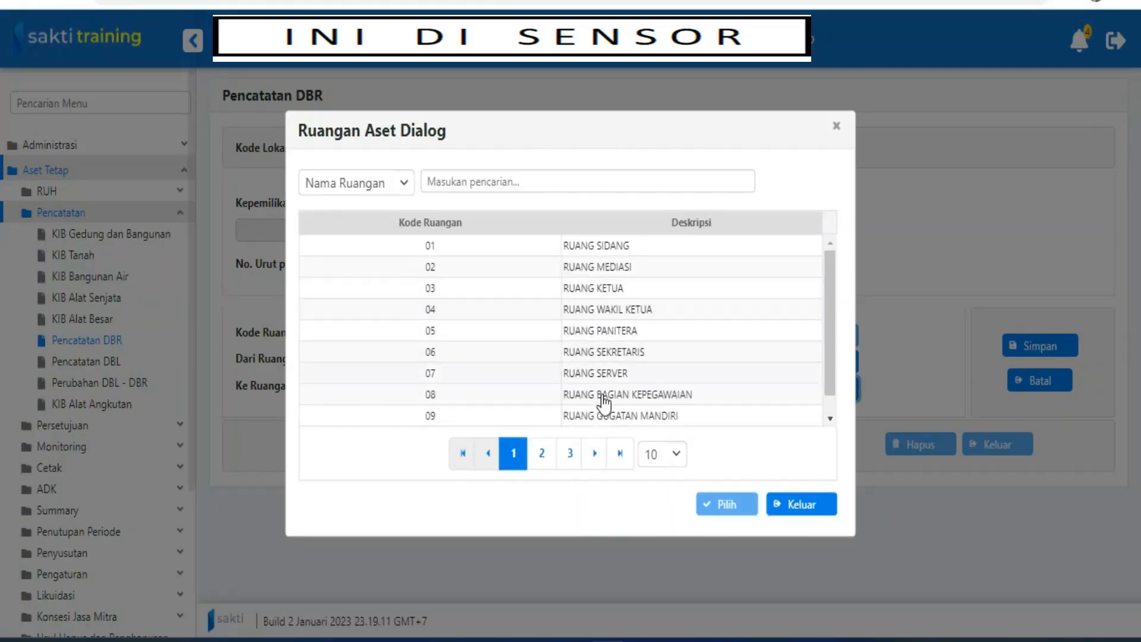
pyautogui.click(603, 375)
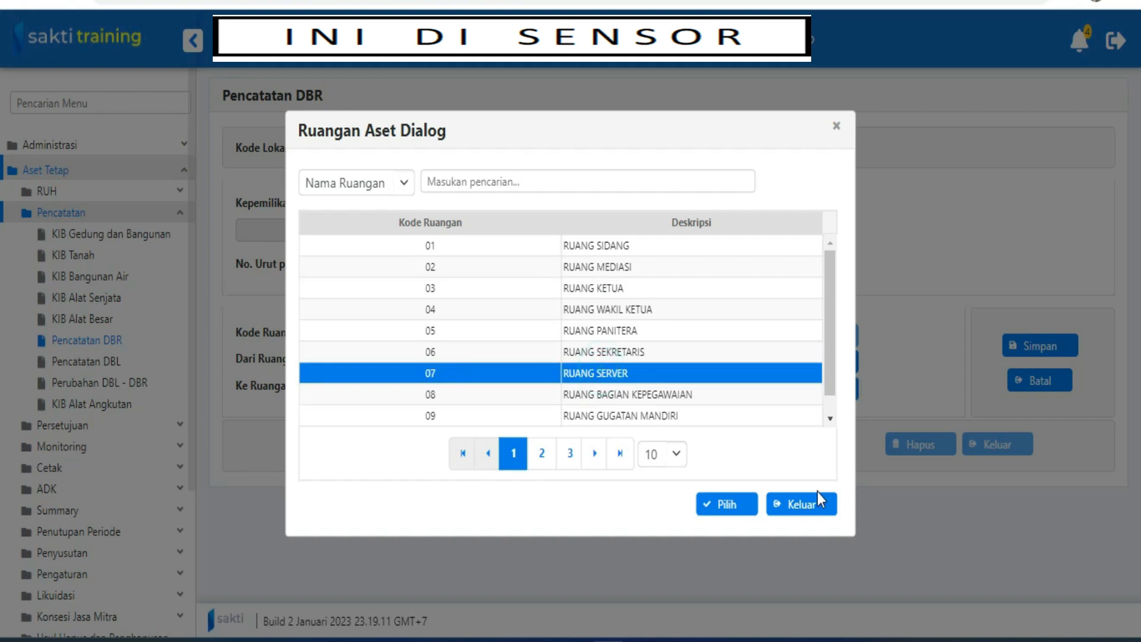
pyautogui.click(717, 504)
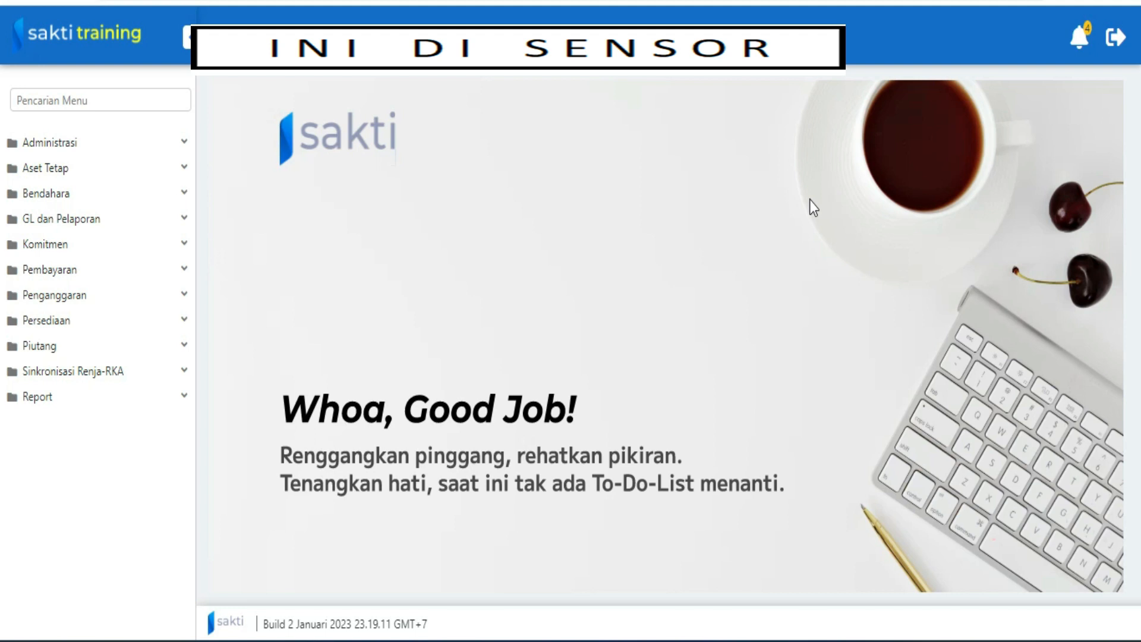
# - Open the Pencatatan DBL form under Aset Tetap and consult the guide page in the other browser tab
pyautogui.click(144, 169)
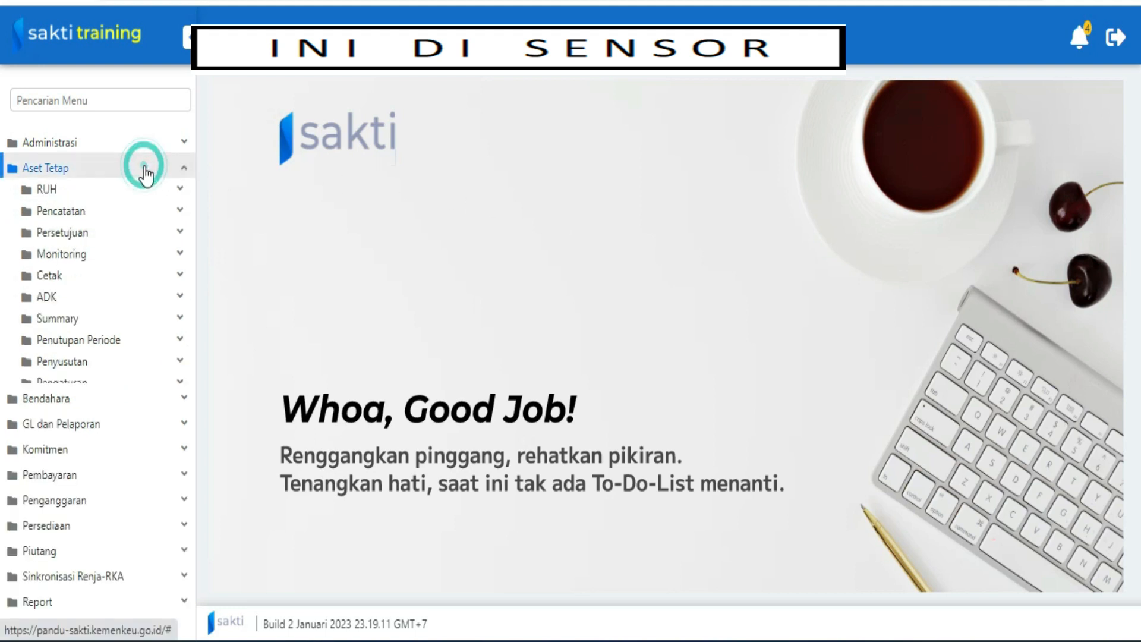
pyautogui.click(94, 214)
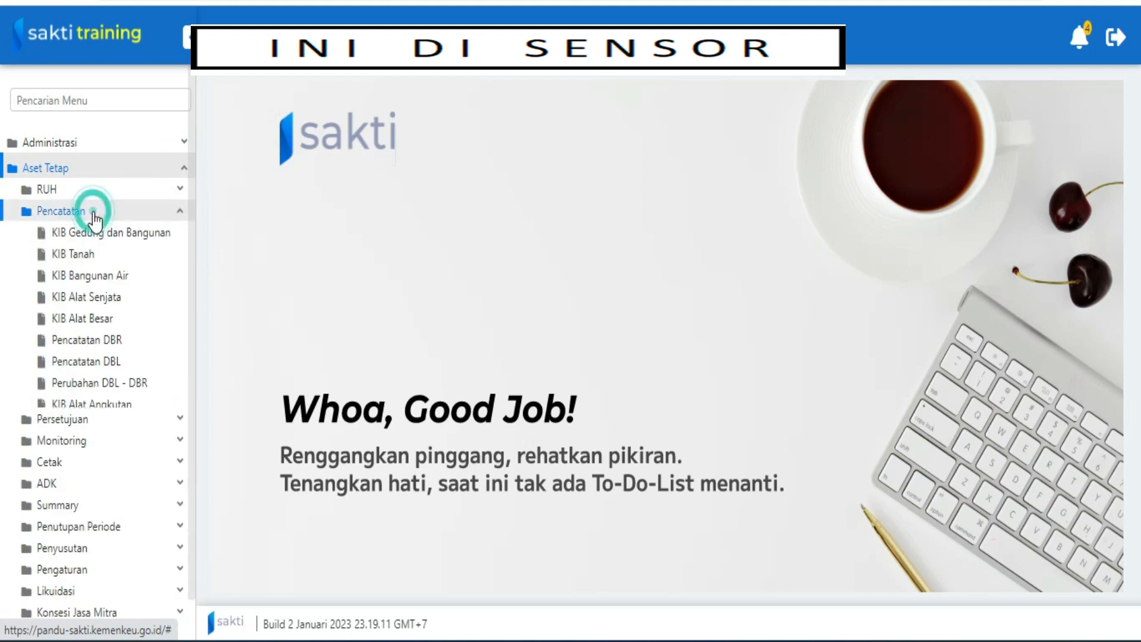
pyautogui.click(99, 357)
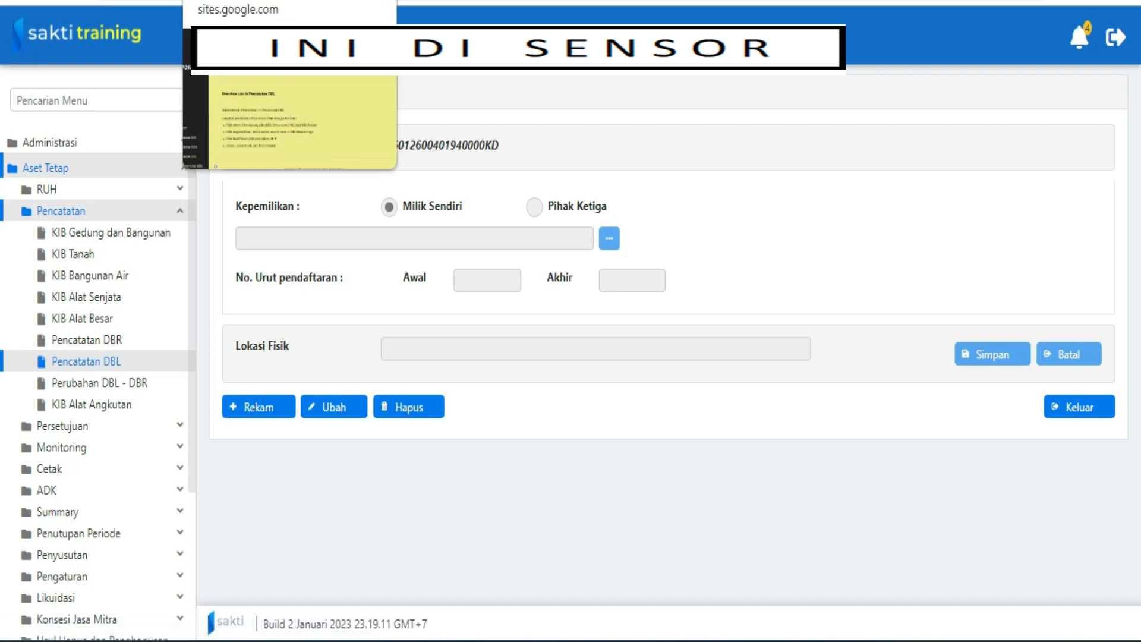
pyautogui.hotkey('ctrl', 'Tab')
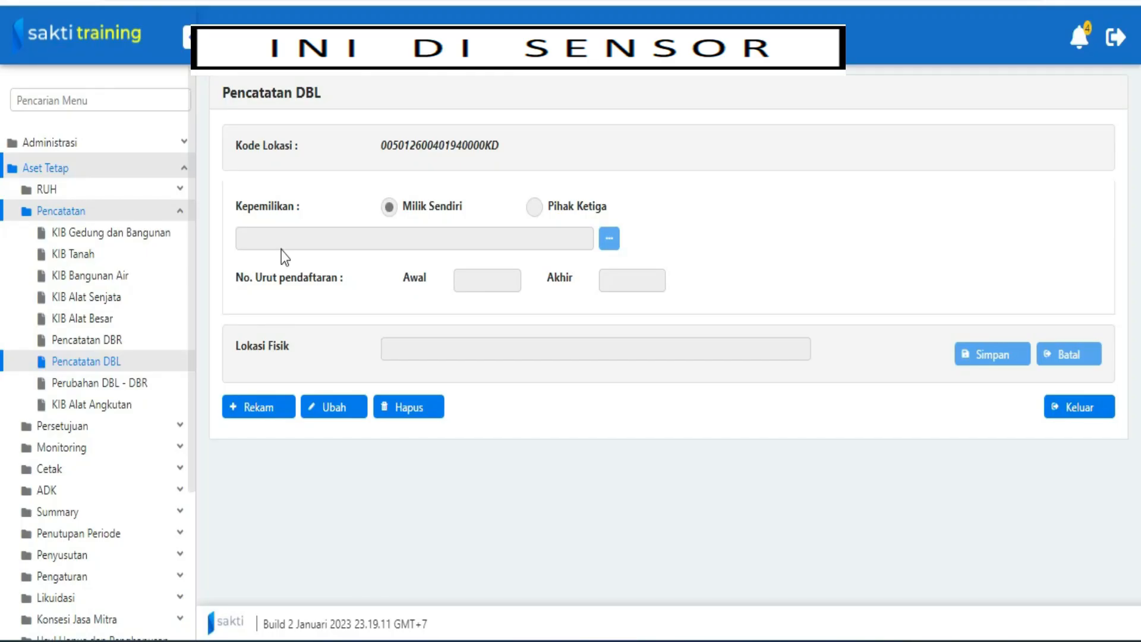
pyautogui.click(267, 407)
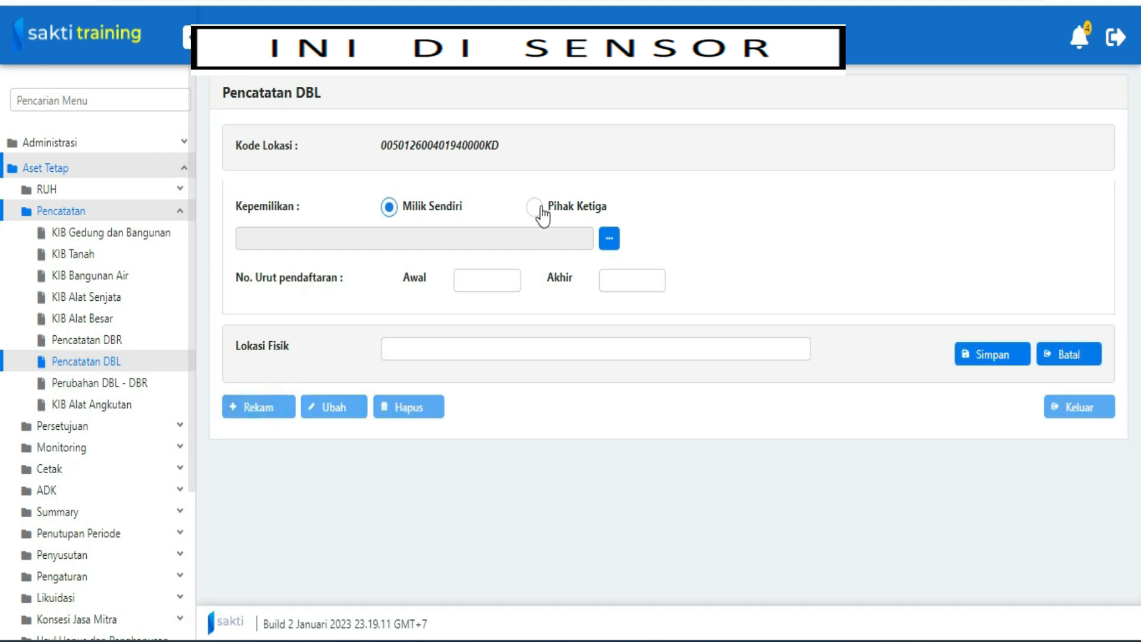
pyautogui.click(612, 241)
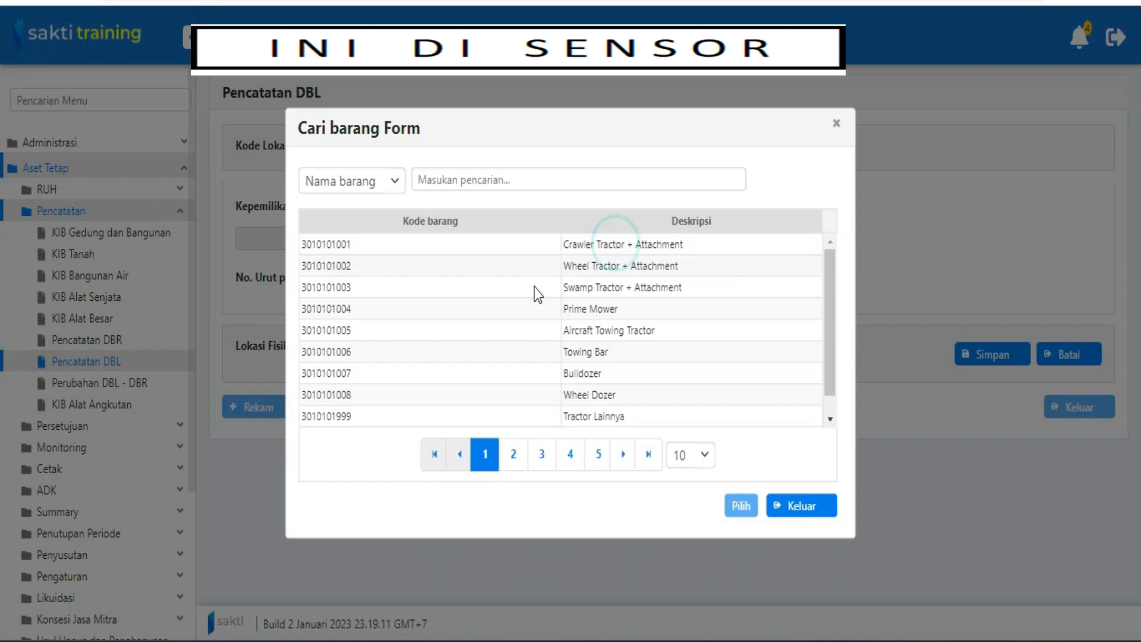
pyautogui.click(447, 179)
pyautogui.write('k')
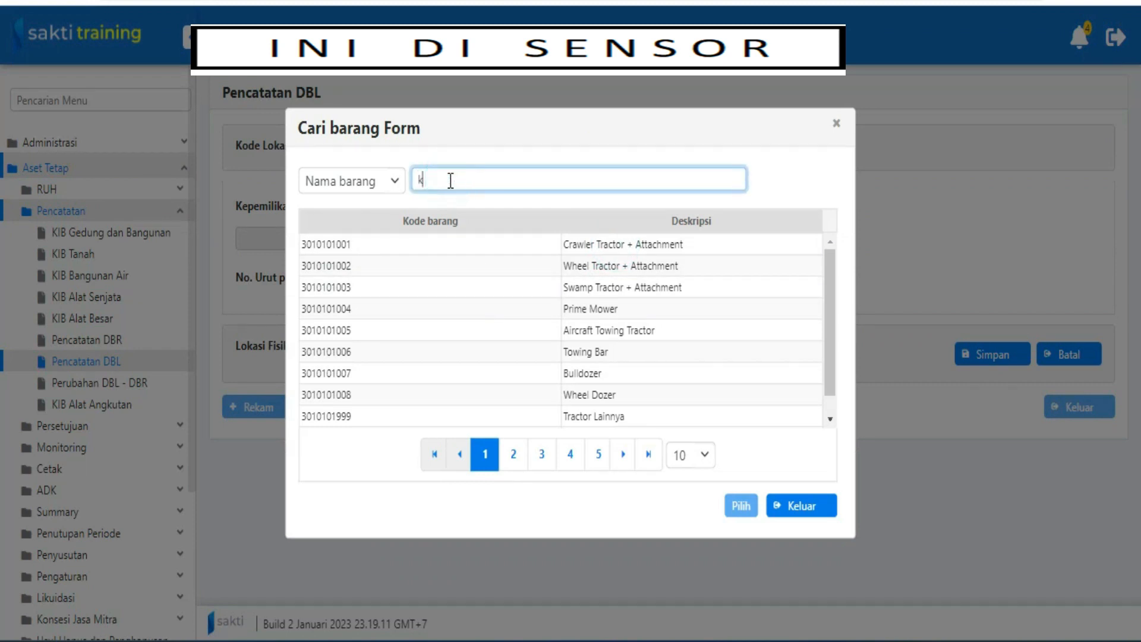
pyautogui.write('ursi')
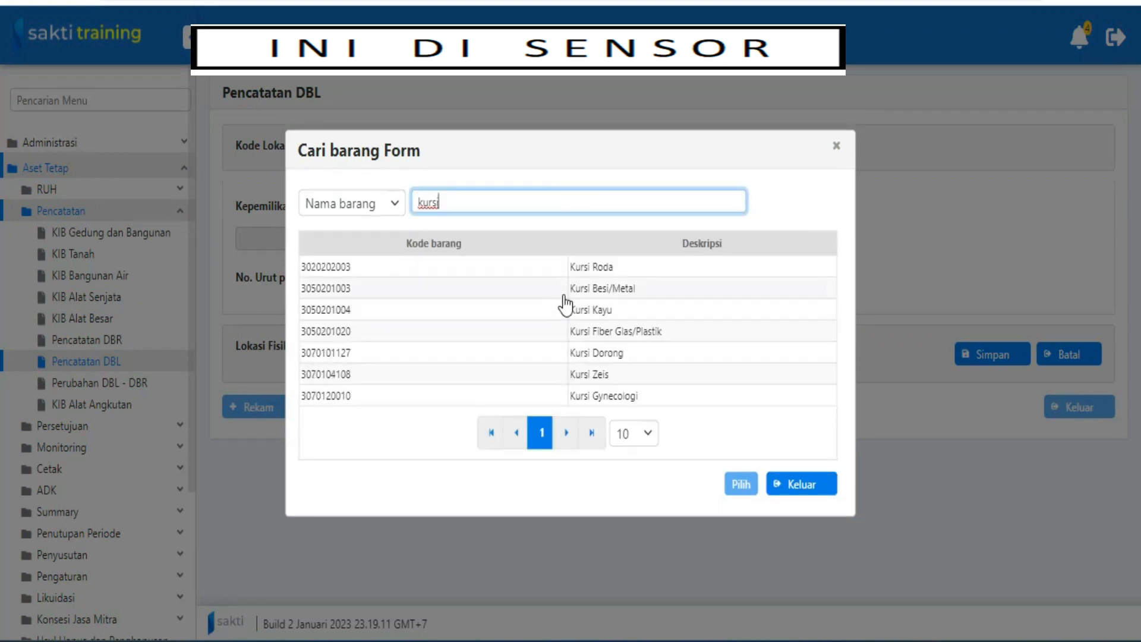
pyautogui.click(564, 287)
pyautogui.click(740, 484)
# - Set the DBL record's registration number range (No. Urut pendaftaran) to Awal 3 and Akhir 3
pyautogui.click(473, 300)
pyautogui.write('3')
pyautogui.press('Tab')
pyautogui.write('3')
pyautogui.press('Tab')
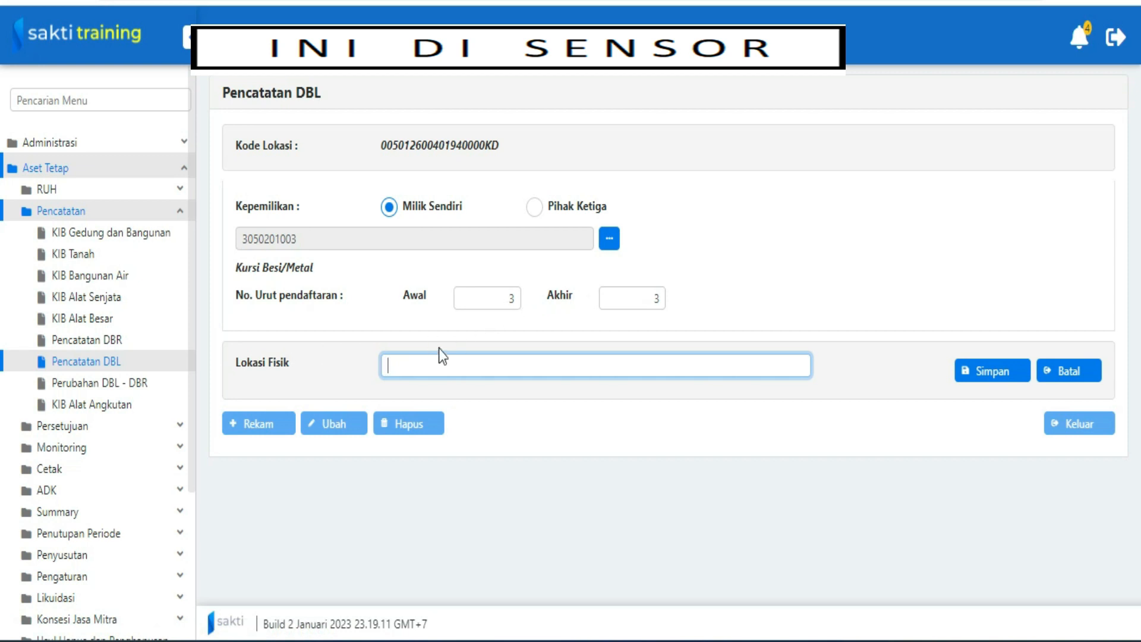
# - Enter "Halaman kantor" as the Lokasi Fisik and save the DBL record
pyautogui.click(414, 359)
pyautogui.write('Halaman kantor')
pyautogui.click(987, 372)
pyautogui.click(988, 374)
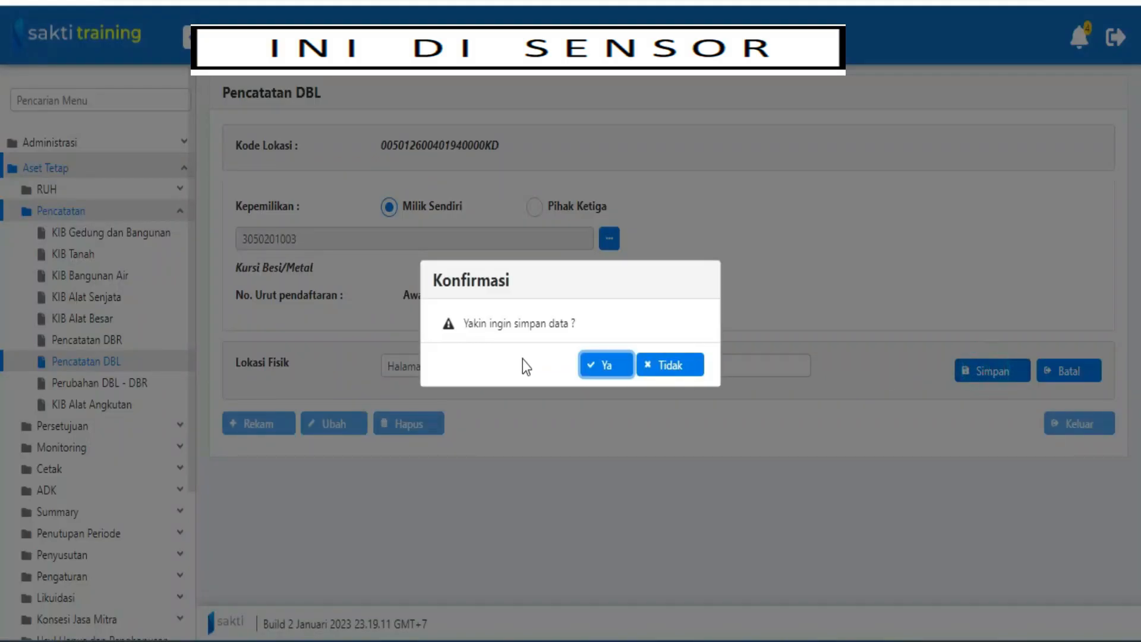
pyautogui.click(606, 364)
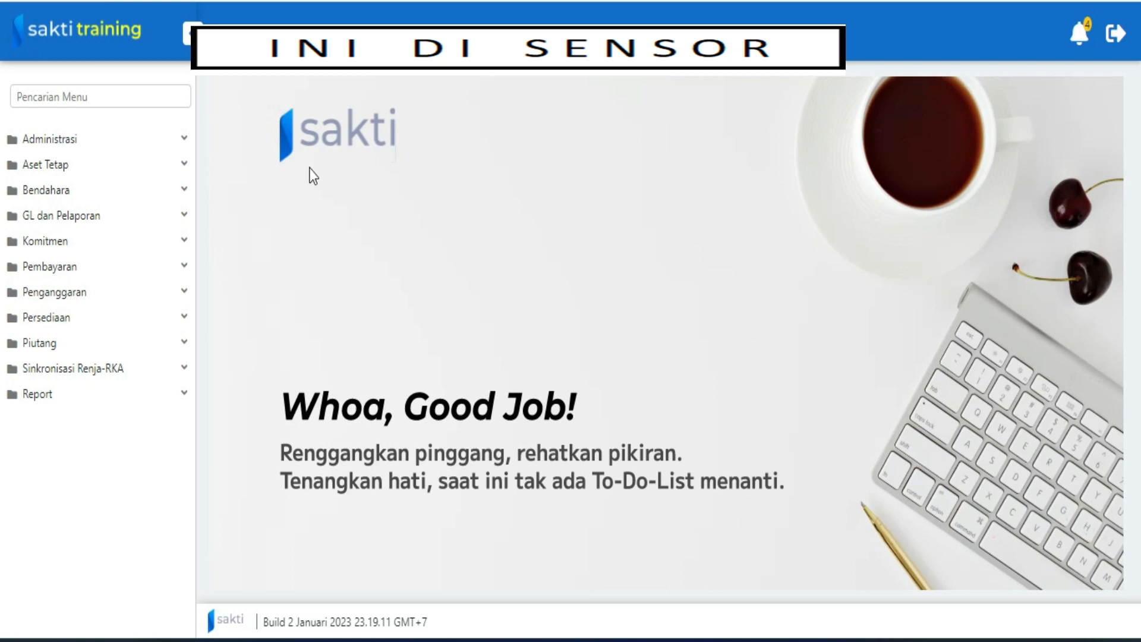
# - Open the Perubahan DBL - DBR form under Aset Tetap's Pencatatan and consult the guide in the other browser tab
pyautogui.click(60, 169)
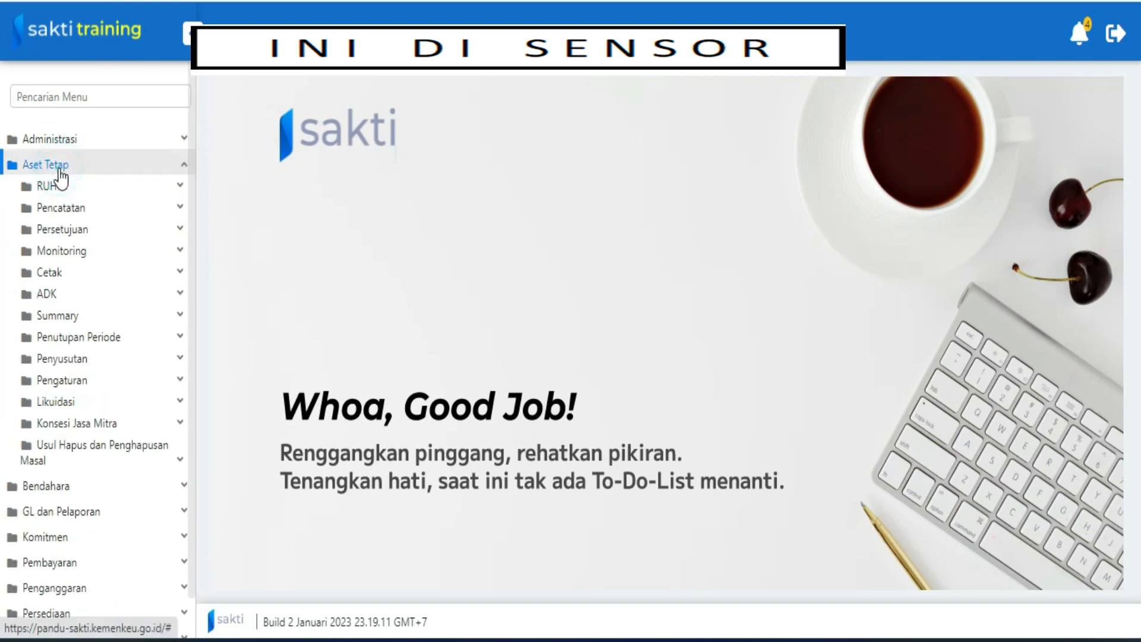
pyautogui.click(68, 208)
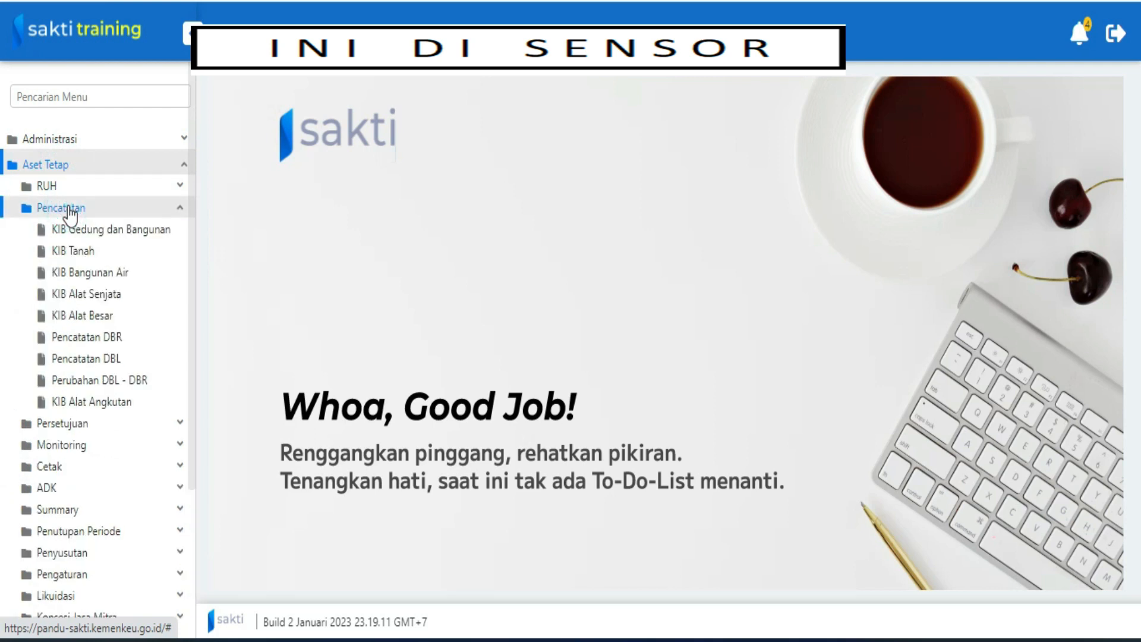
pyautogui.click(103, 383)
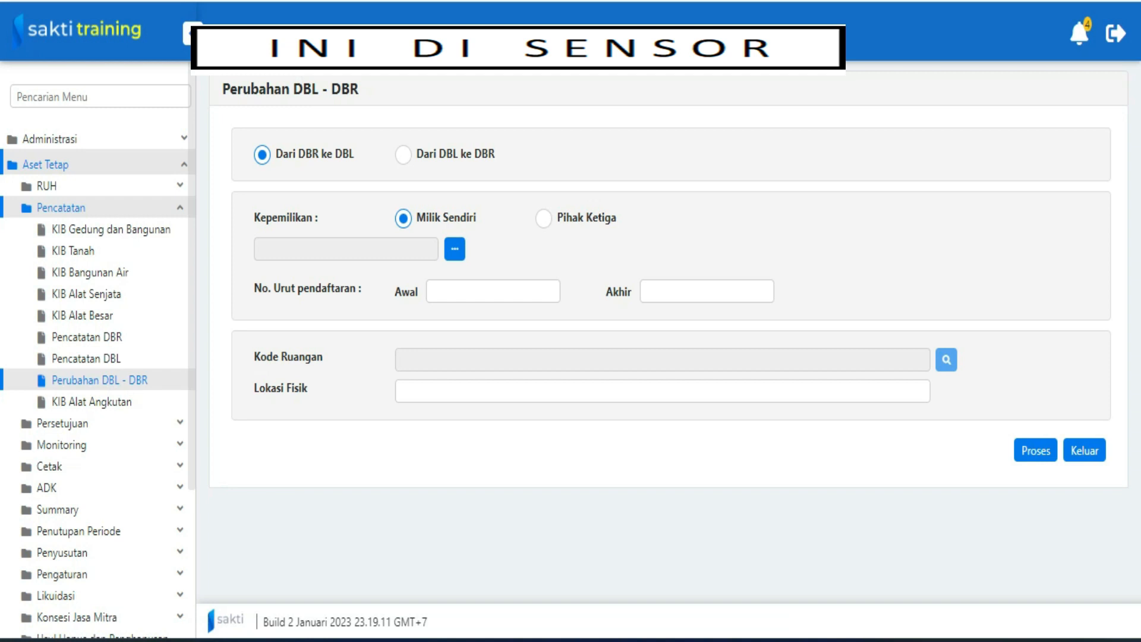
pyautogui.click(255, 1)
pyautogui.click(452, 249)
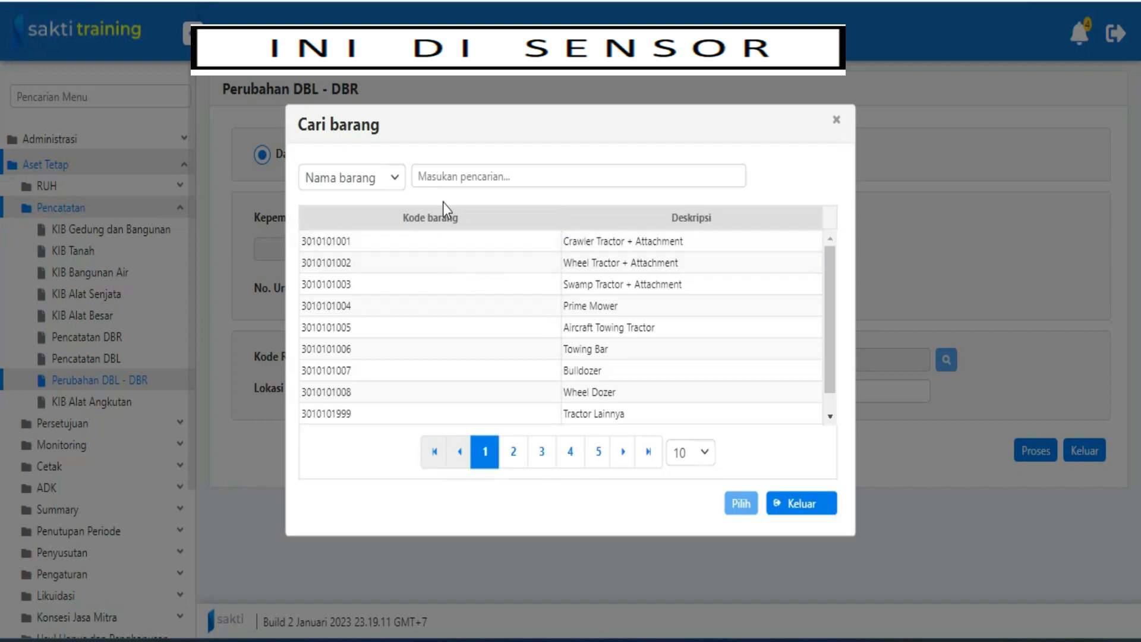
pyautogui.click(440, 173)
pyautogui.write('k')
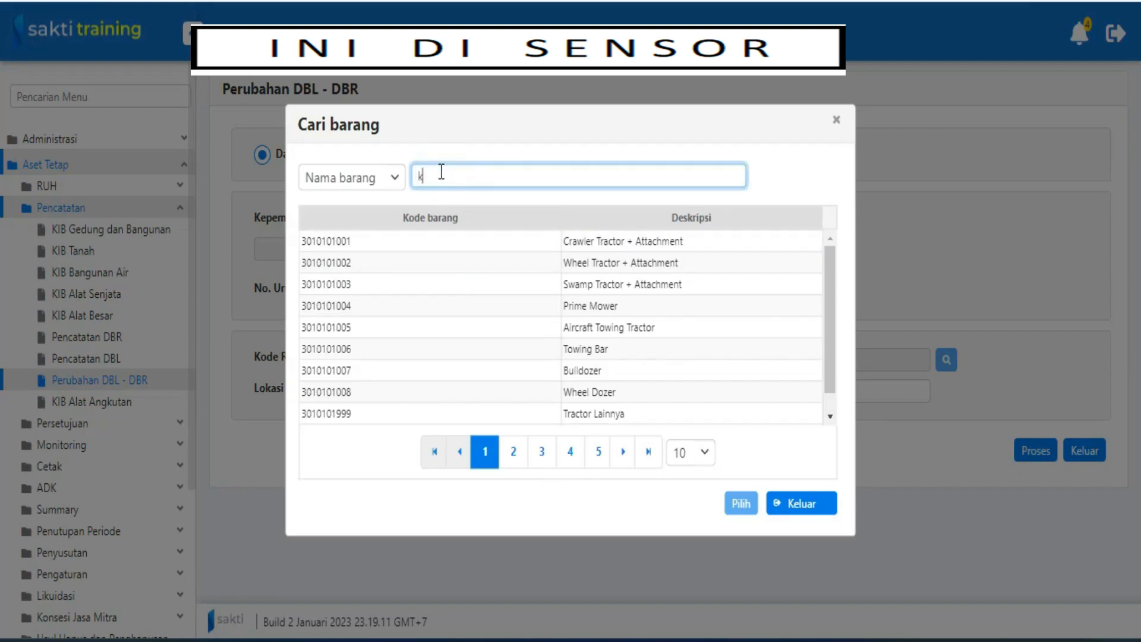
pyautogui.write('ursi')
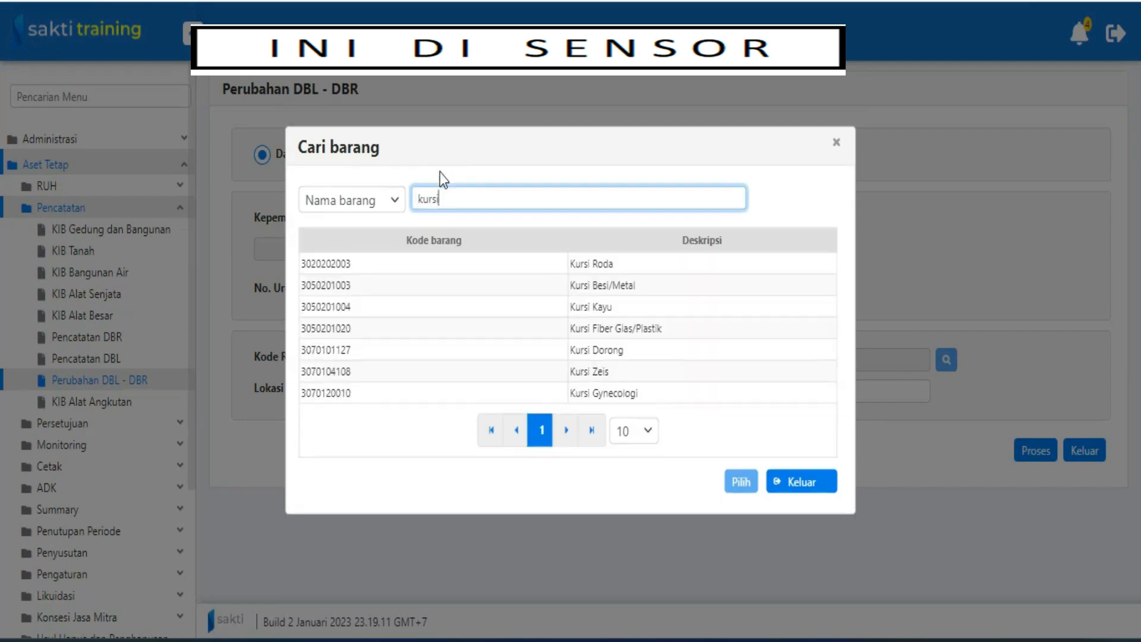
pyautogui.click(571, 280)
pyautogui.click(740, 481)
# - Set the registration number range of the chair moving from DBR to DBL to Awal 2 and Akhir 2
pyautogui.click(534, 309)
pyautogui.write('2')
pyautogui.press('Tab')
pyautogui.write('2')
# - Enter "Halaman Kantor" as the chair's Lokasi Fisik and process the DBR to DBL change
pyautogui.press('Tab')
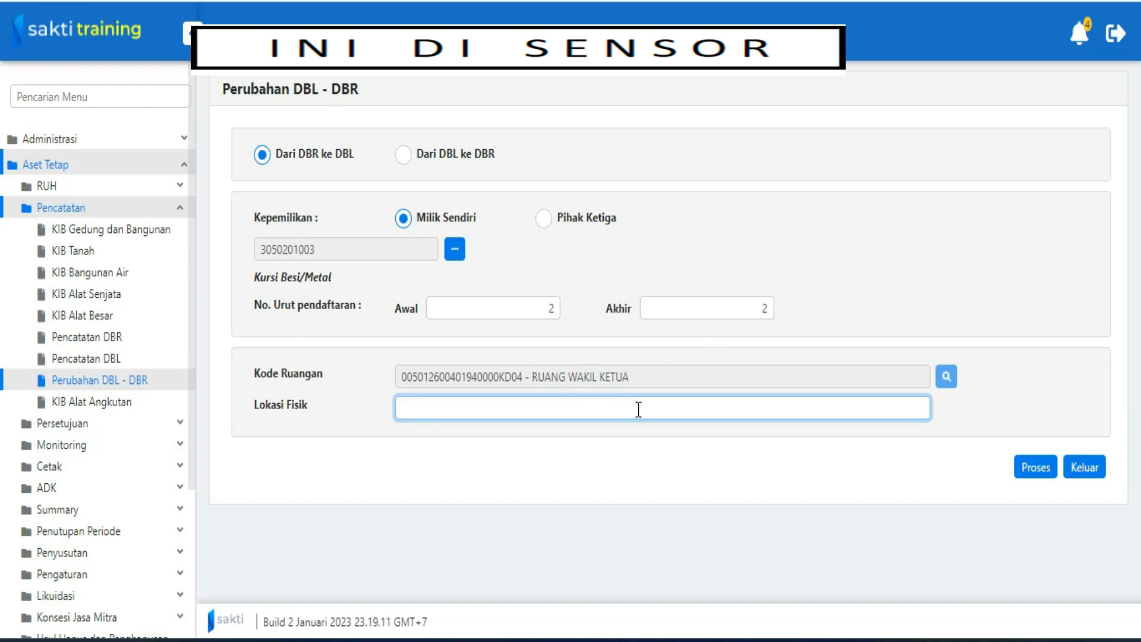
pyautogui.write('Halaman Kantor')
pyautogui.click(1029, 474)
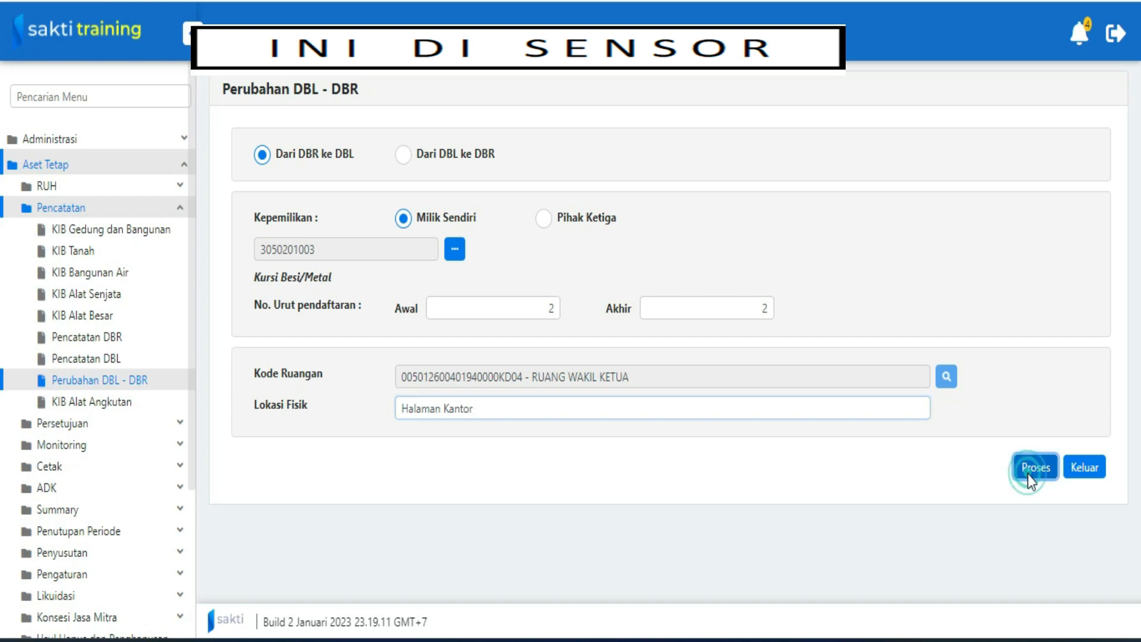